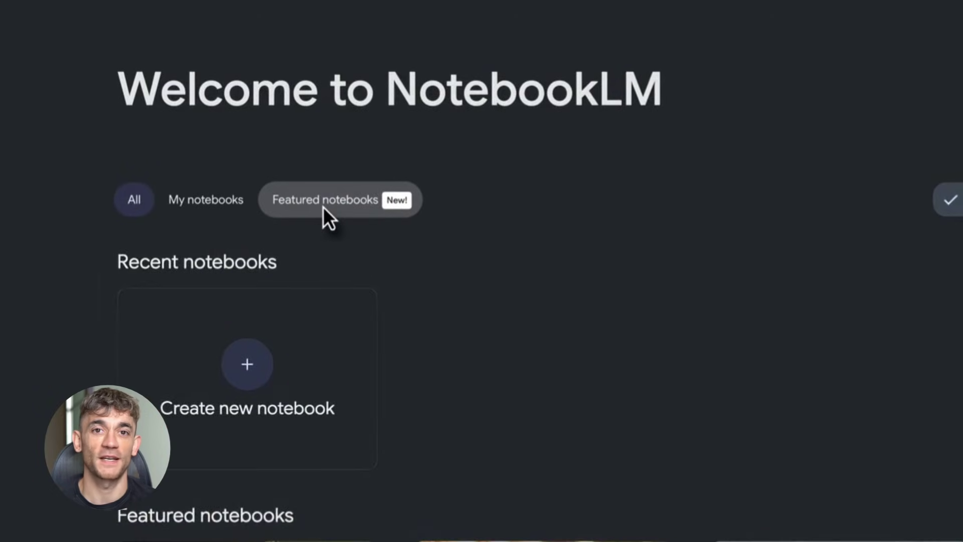
# - Open the featured William Shakespeare: The Complete Plays notebook and load its audio overview
pyautogui.click(324, 207)
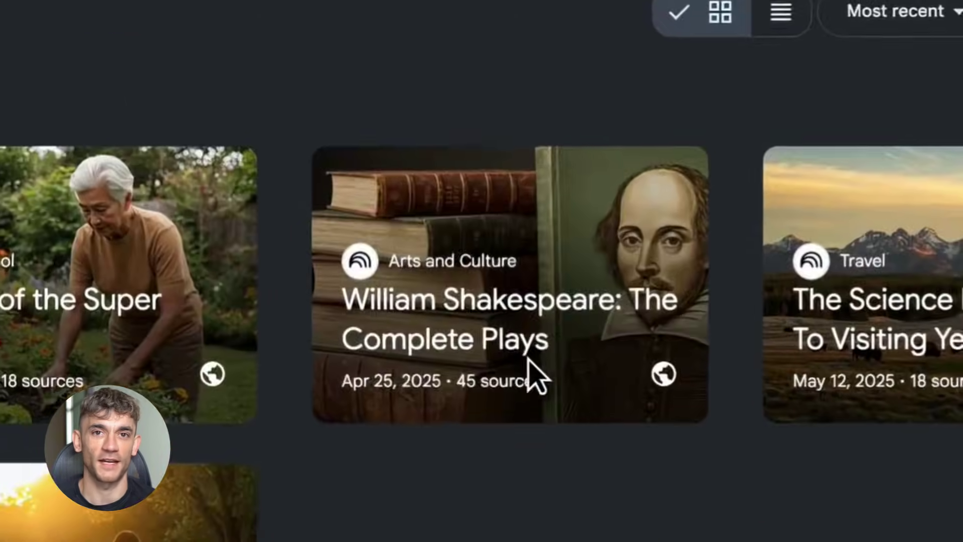
pyautogui.click(599, 325)
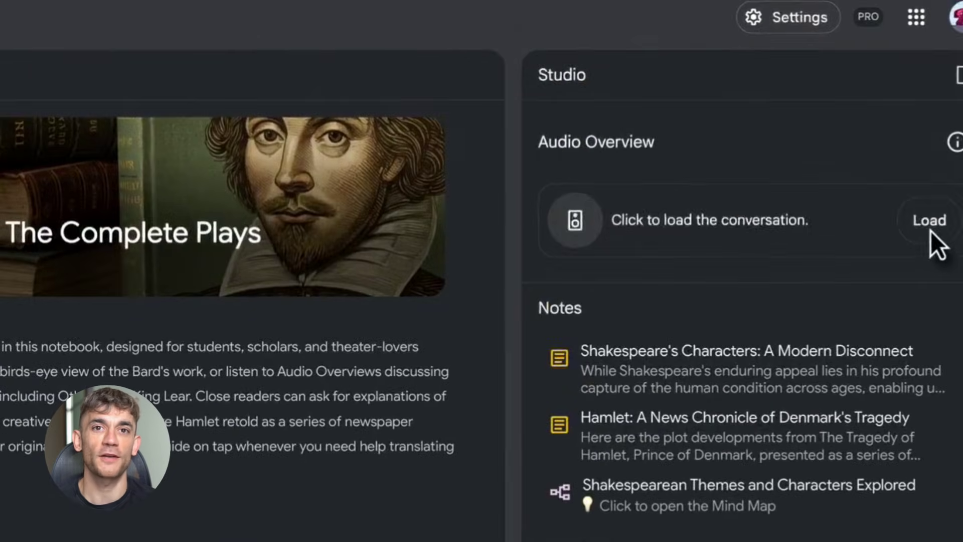
pyautogui.click(929, 223)
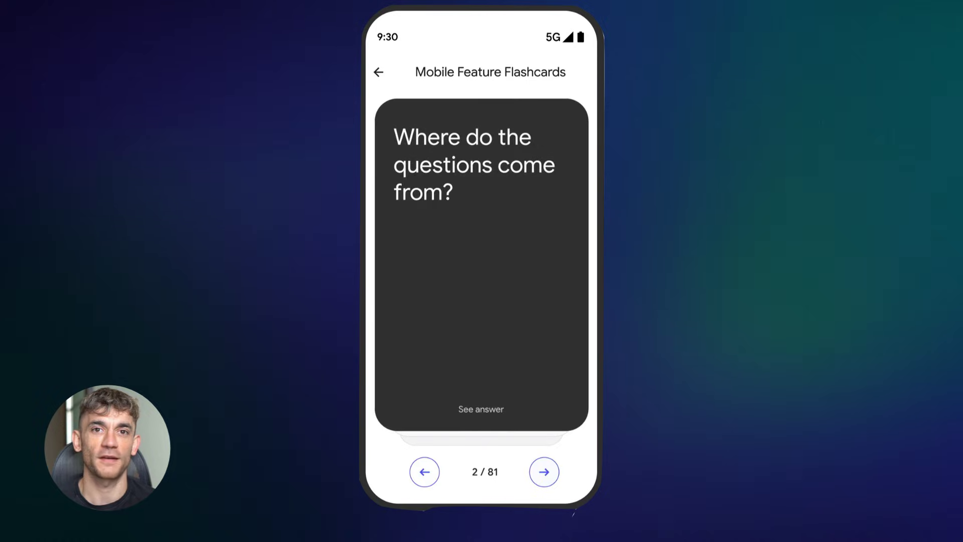
# - Reveal each answer in the Mobile Feature Flashcards while moving from card 2 to card 4 of 81
pyautogui.click(479, 407)
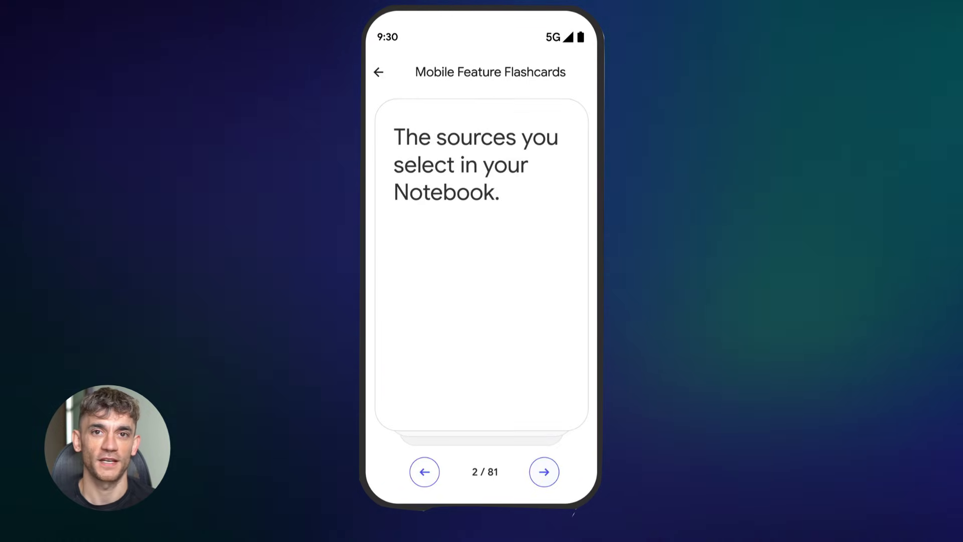
pyautogui.click(544, 472)
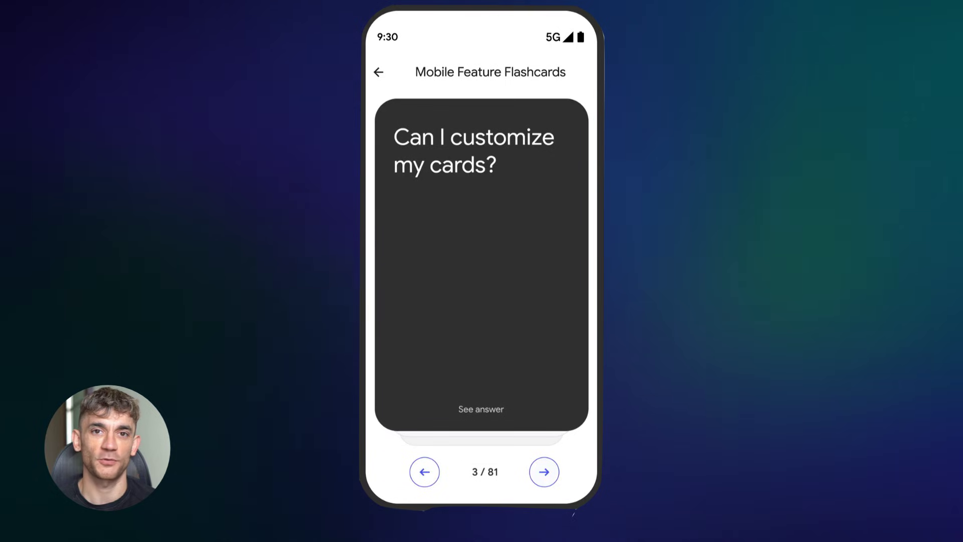
pyautogui.click(479, 407)
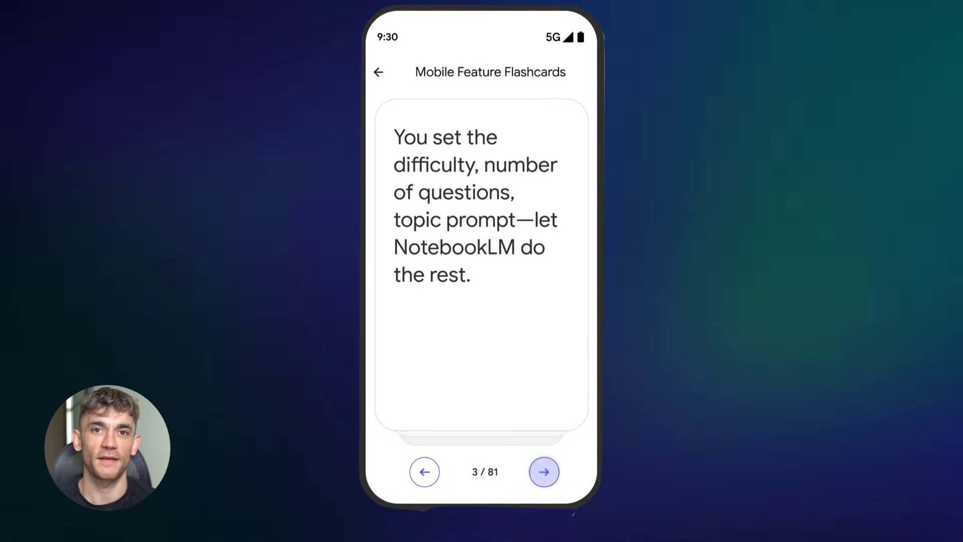
pyautogui.click(543, 472)
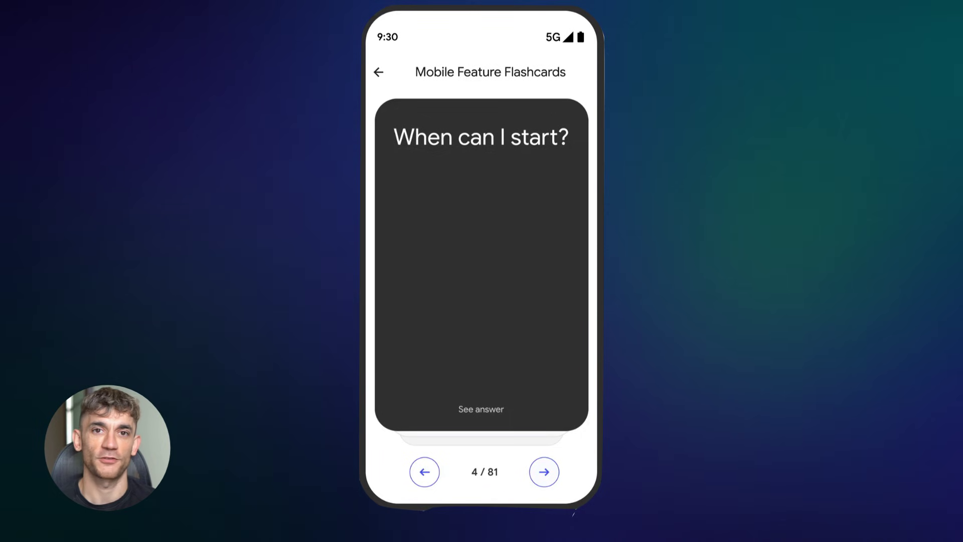
pyautogui.click(480, 409)
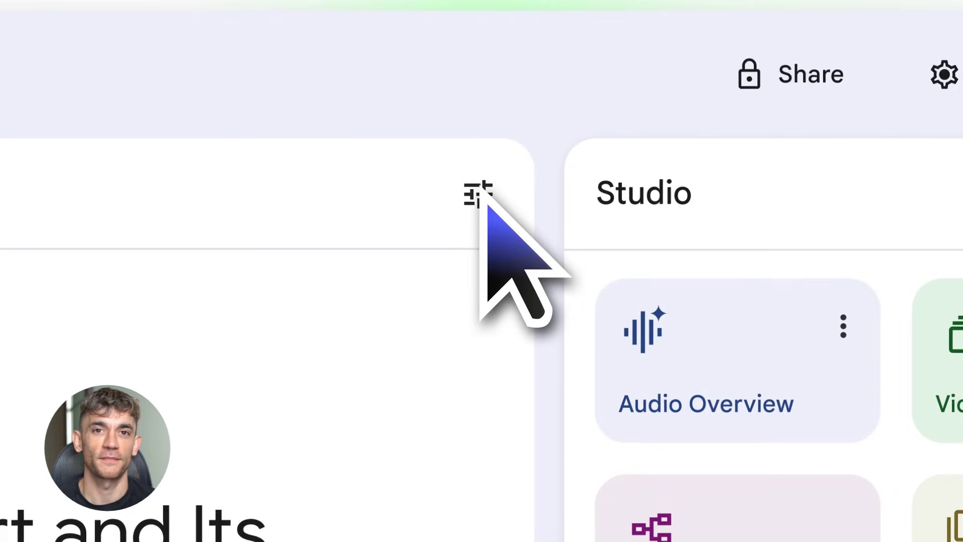
# - Set the chat's conversational style to Learning Guide and save the configuration
pyautogui.click(483, 198)
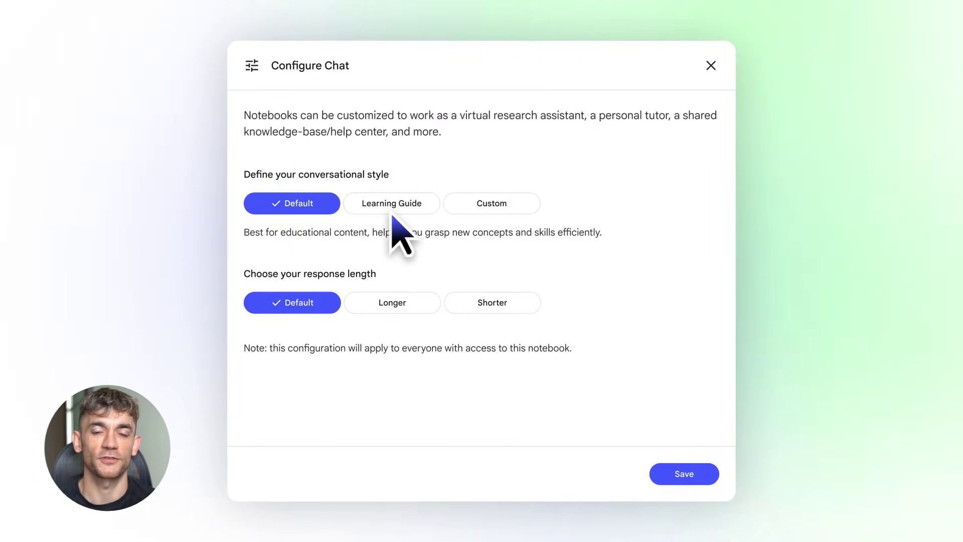
pyautogui.click(392, 210)
pyautogui.click(686, 473)
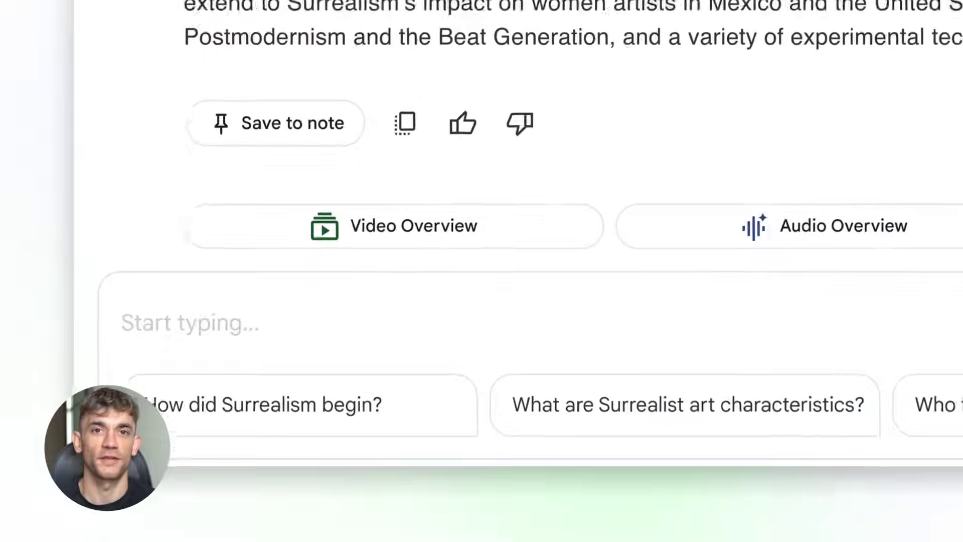
# - Send "Let's get started!" and begin describing an AP Art History study goal
pyautogui.write("Let's get started!")
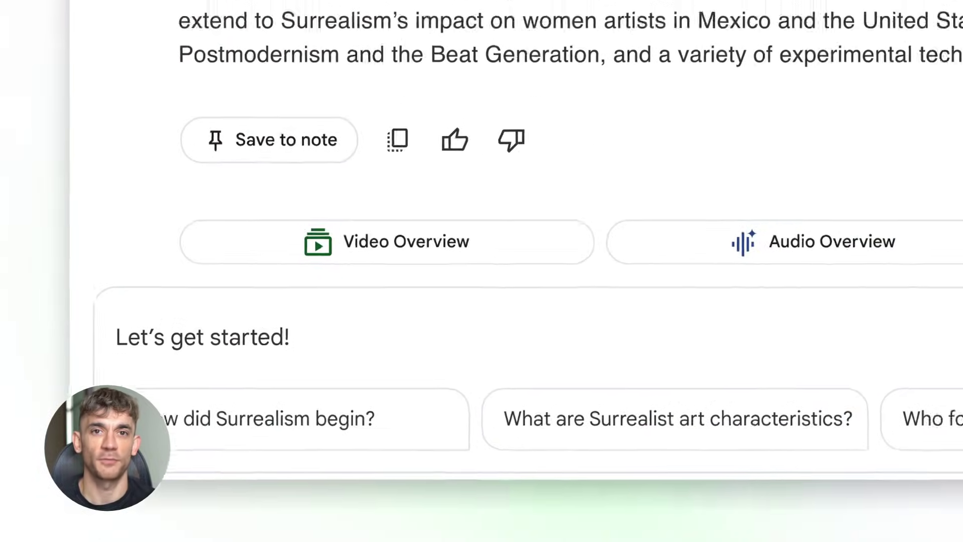
pyautogui.press('Return')
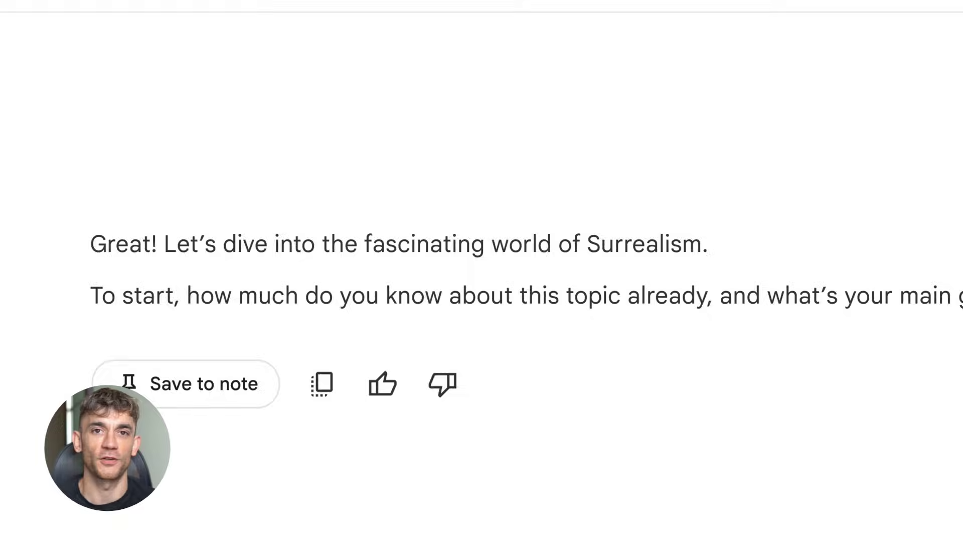
pyautogui.write('I am a high school junior studying for an AP Art History exam. I')
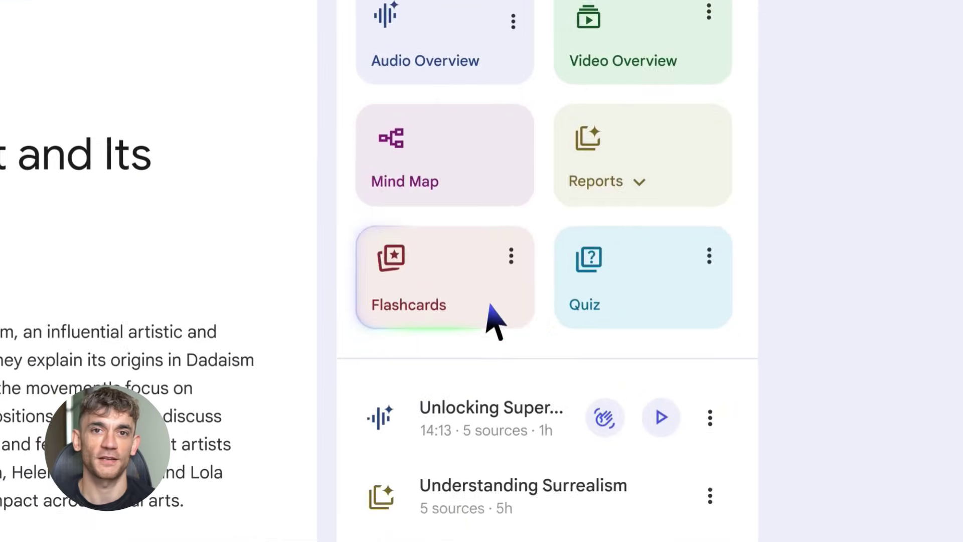
# - Generate Surrealism Flashcards, flip the first card, and have the World War I answer explained
pyautogui.click(535, 277)
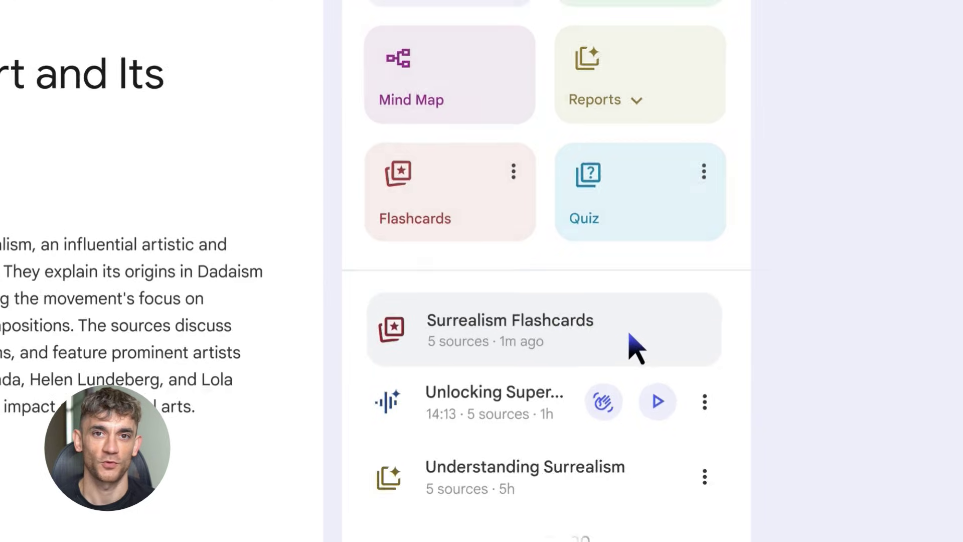
pyautogui.click(633, 359)
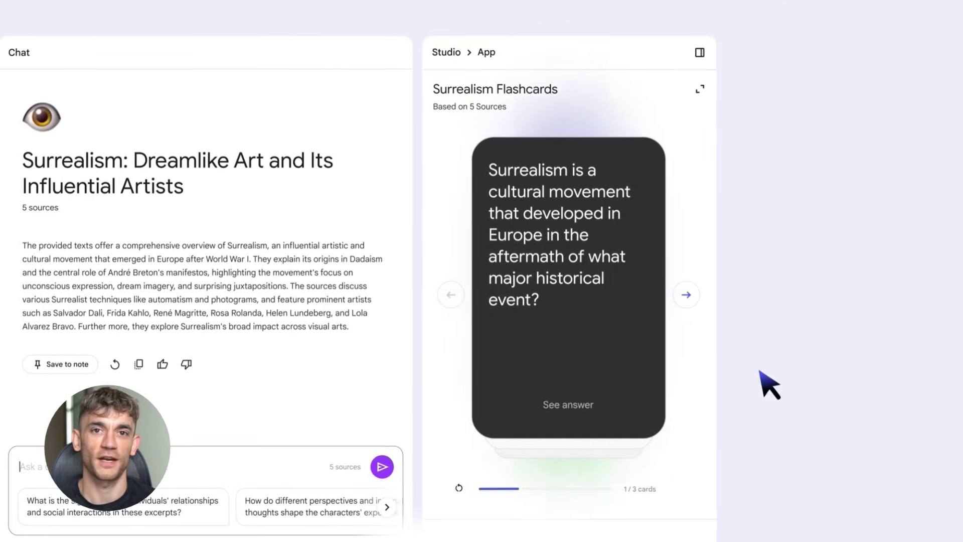
pyautogui.click(566, 415)
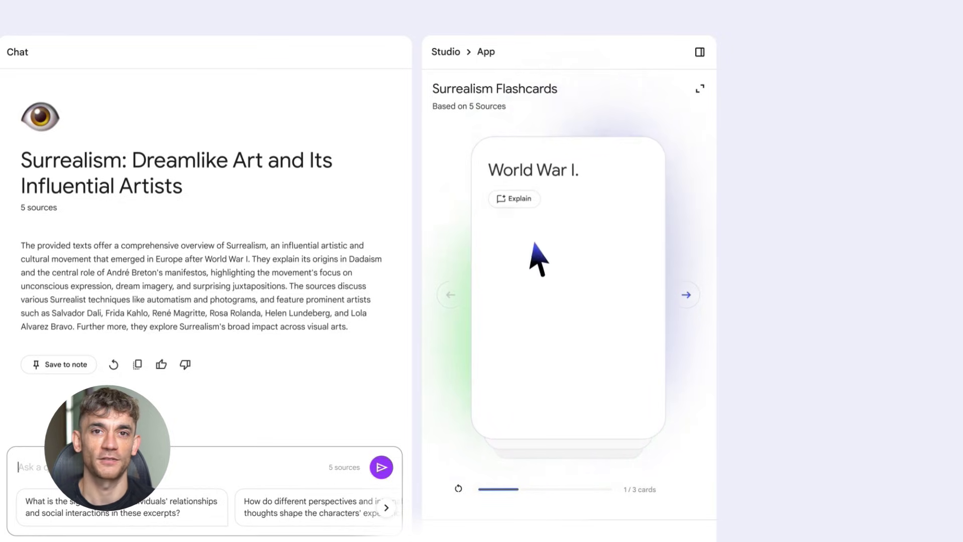
pyautogui.click(522, 204)
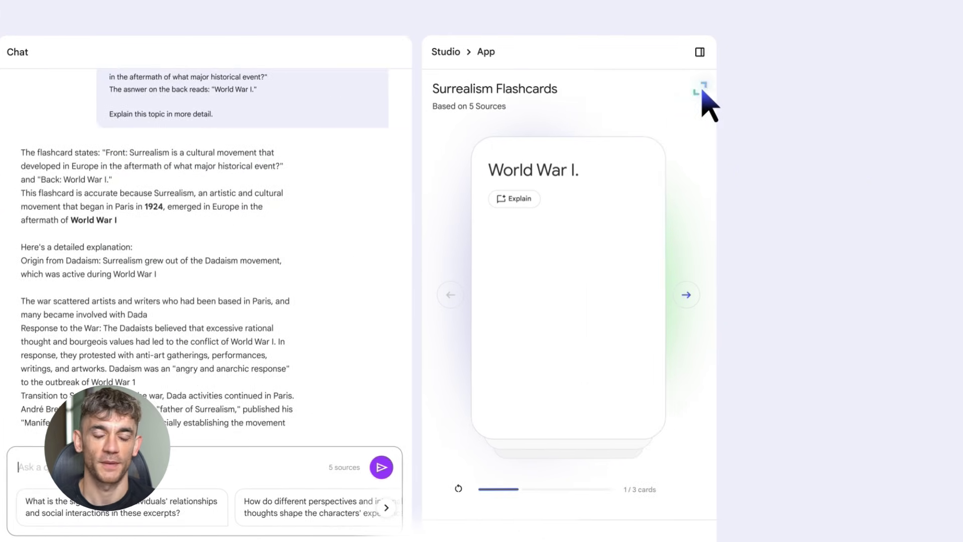
# - Expand the flashcards to full screen and review the remaining two cards
pyautogui.click(702, 91)
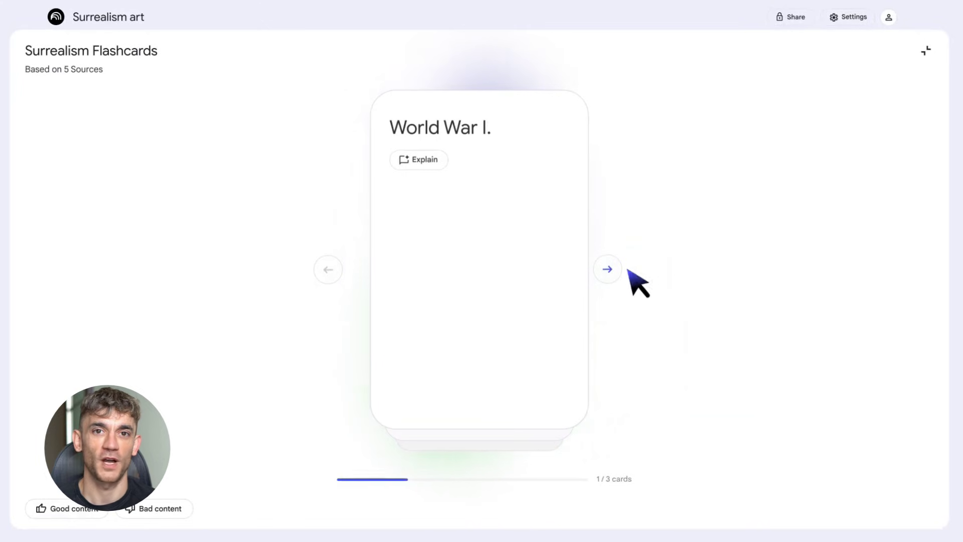
pyautogui.click(606, 271)
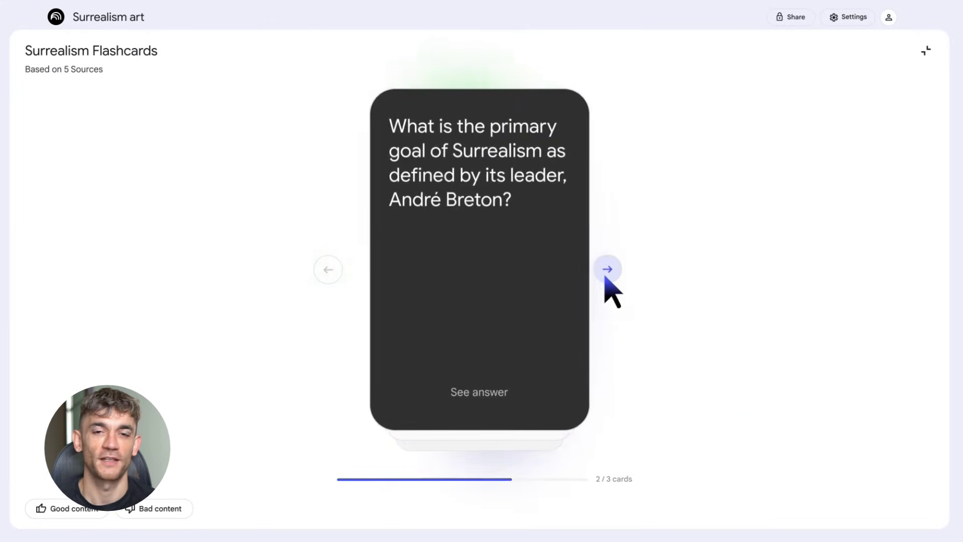
pyautogui.click(497, 400)
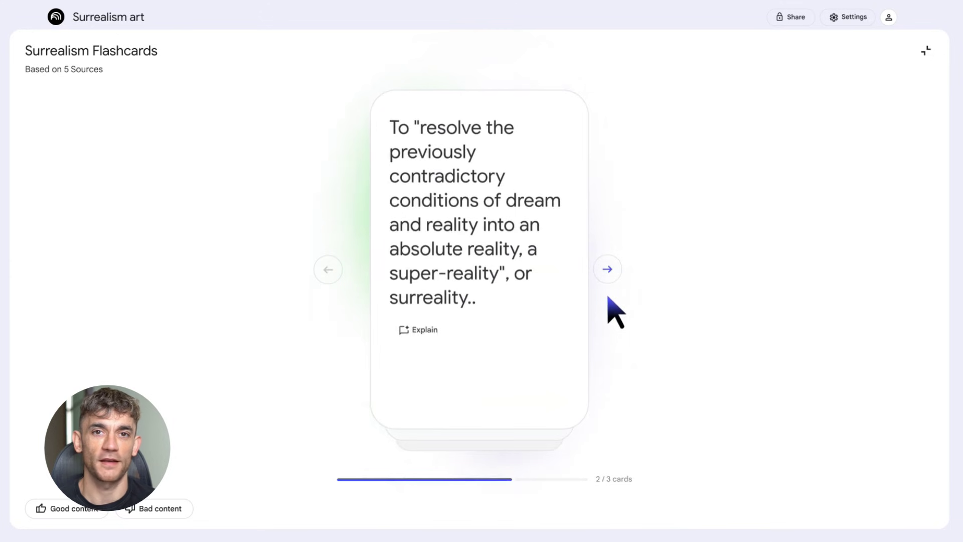
pyautogui.click(607, 273)
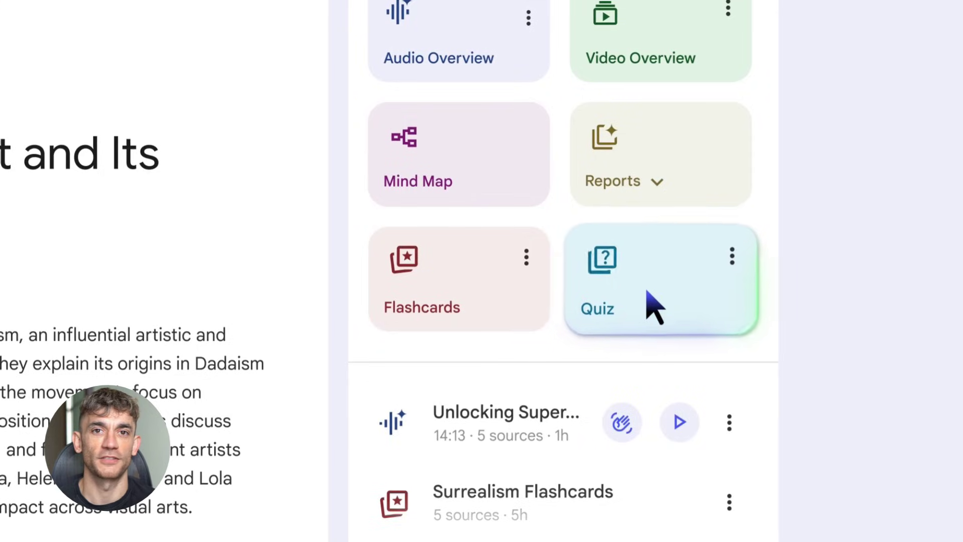
# - Generate the Surrealism Quiz, answer question 1, and request an explanation of the answer
pyautogui.click(698, 303)
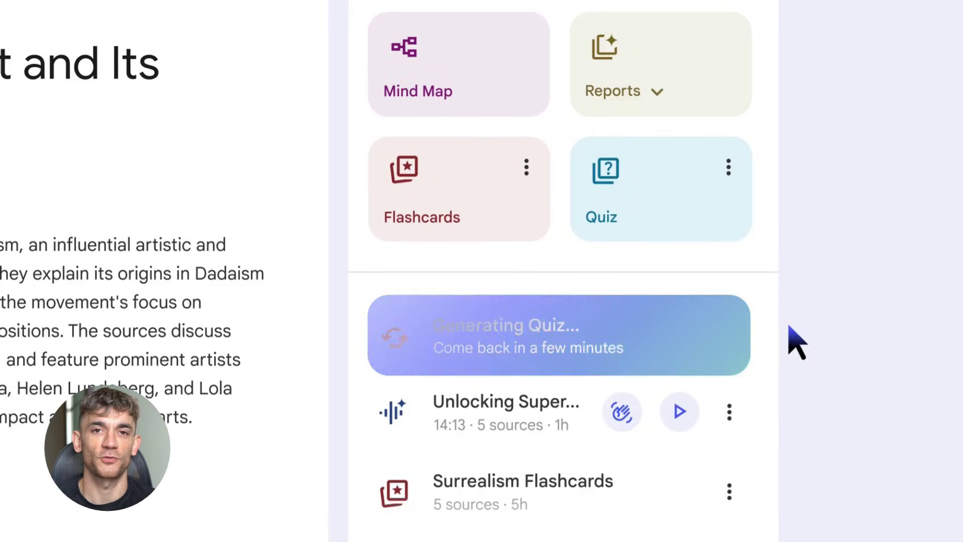
pyautogui.click(652, 354)
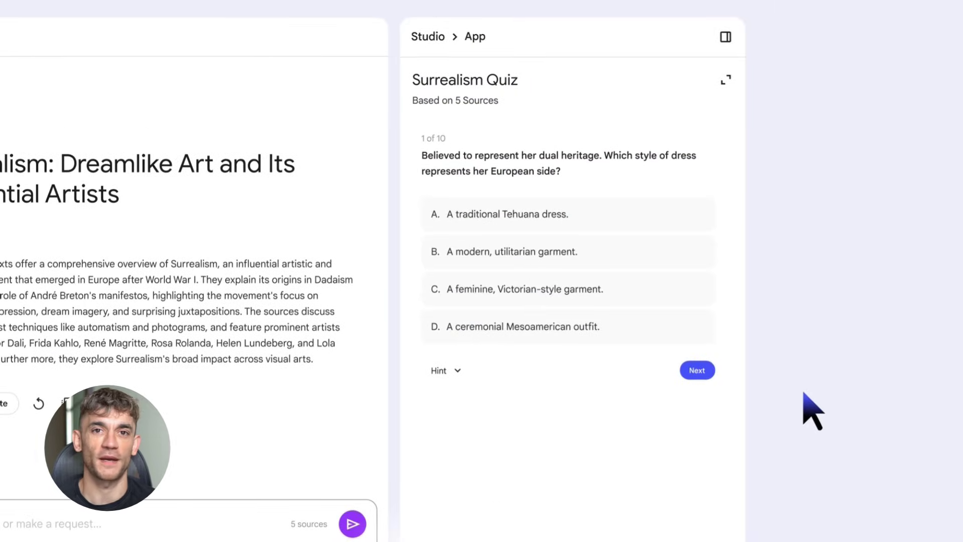
pyautogui.click(604, 216)
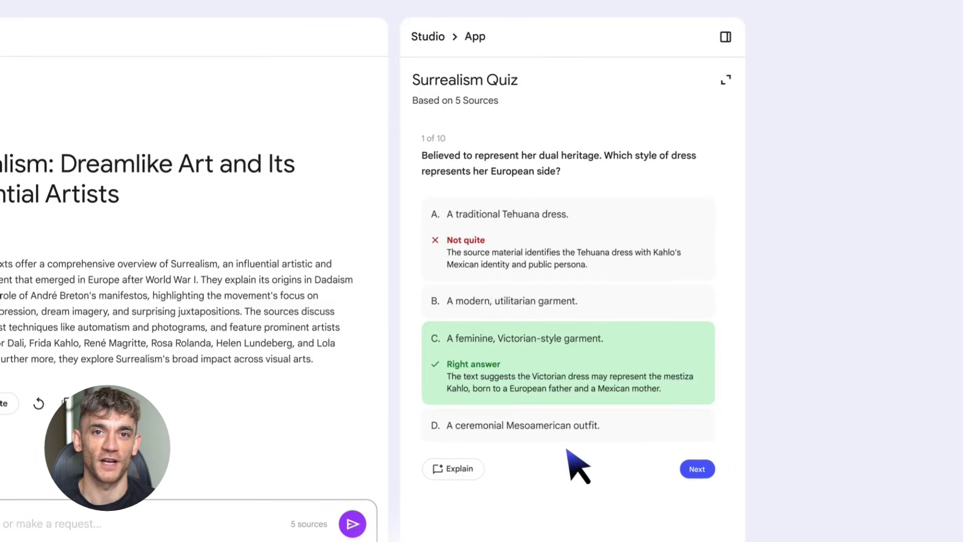
pyautogui.click(476, 472)
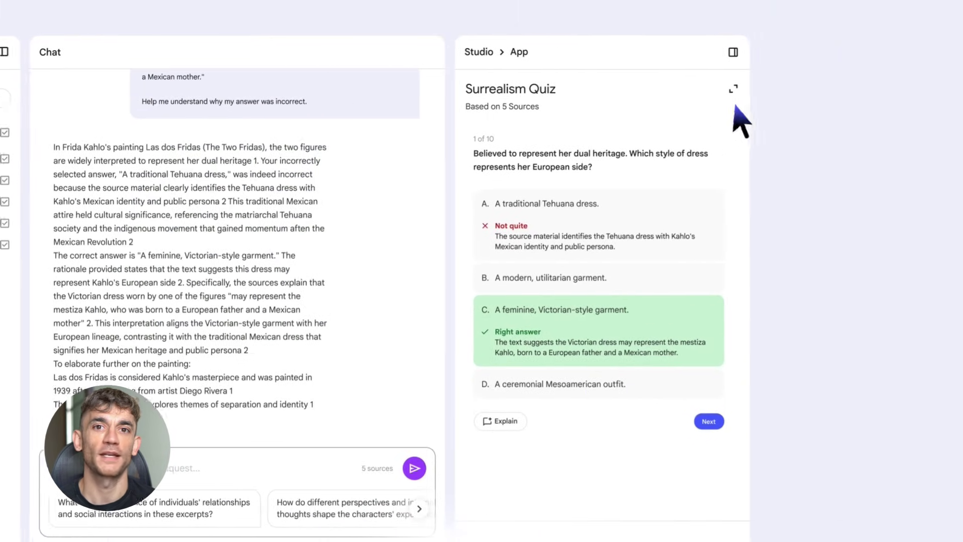
# - In full-page view, answer question 2 with option B after a hint and finish at 7/10
pyautogui.click(733, 89)
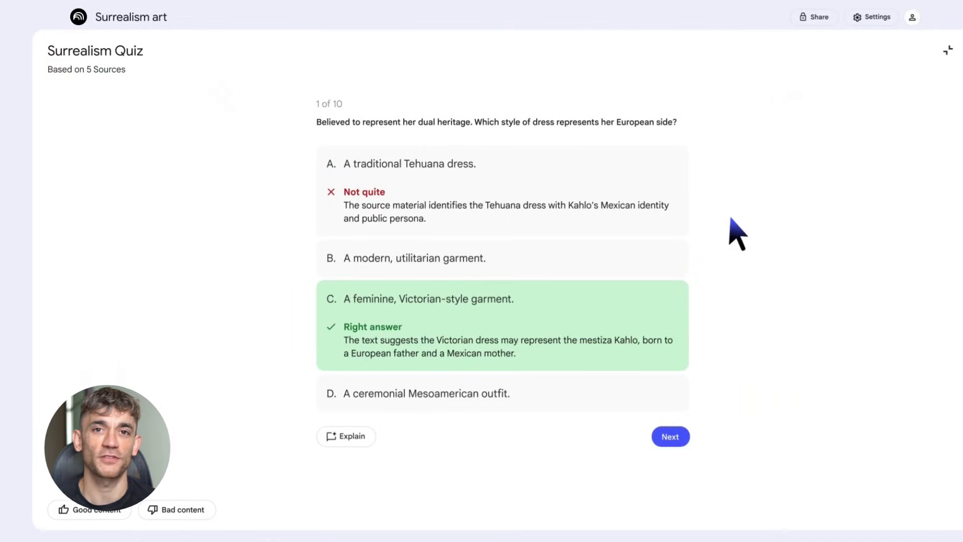
pyautogui.click(686, 433)
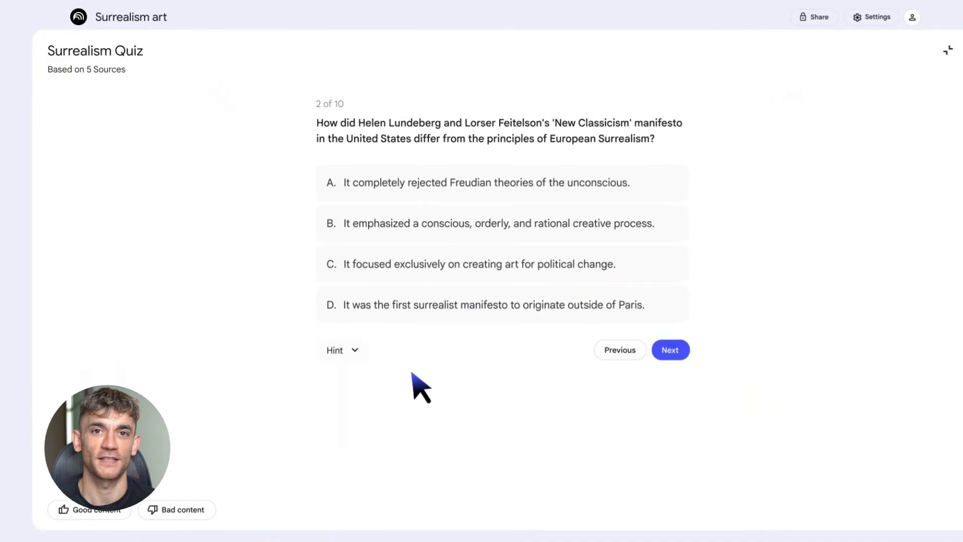
pyautogui.click(361, 350)
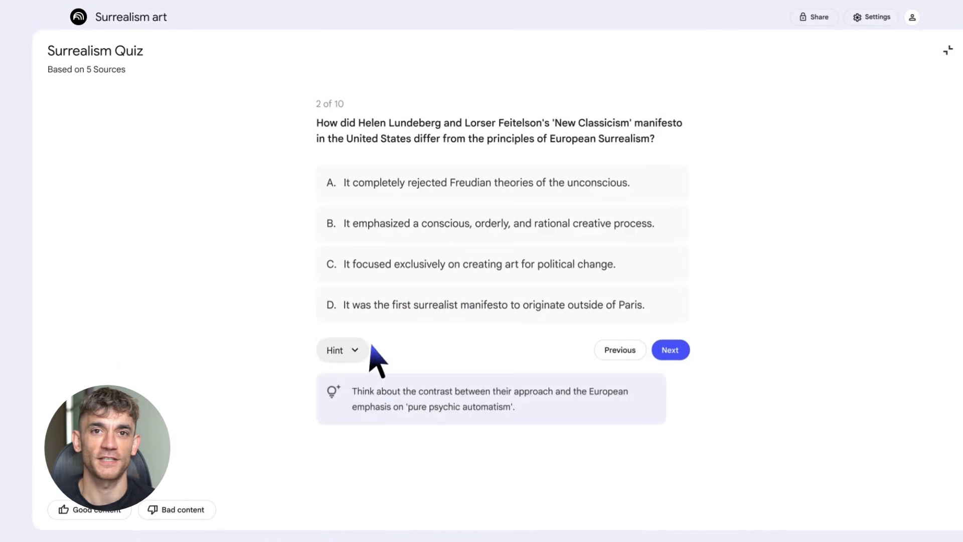
pyautogui.click(519, 234)
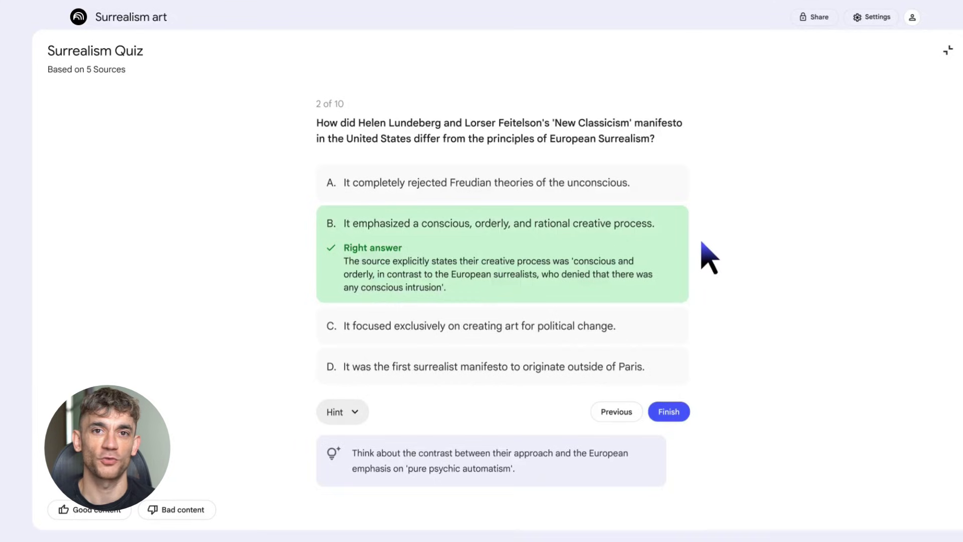
pyautogui.click(685, 416)
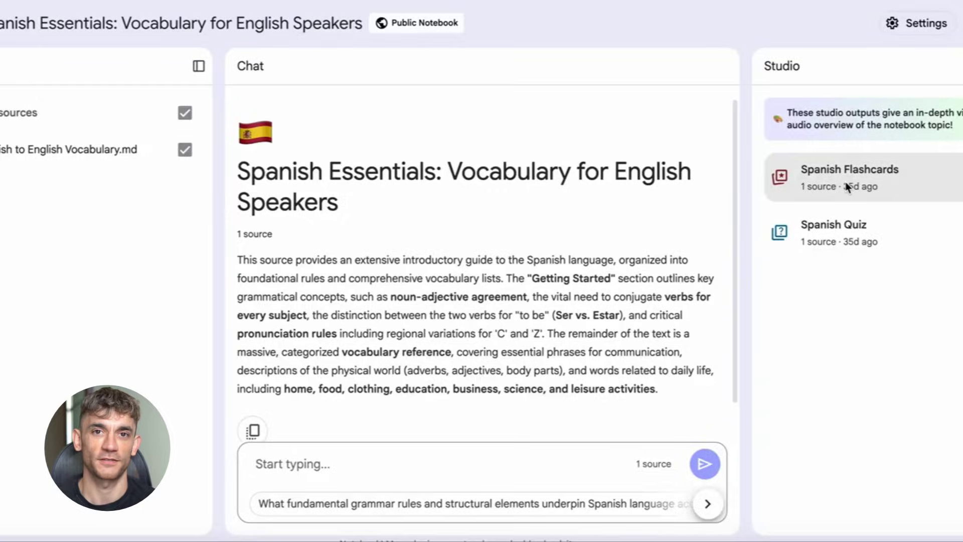
# - Work through the Spanish Flashcards to the third card (house), flipping each to English
pyautogui.click(847, 188)
pyautogui.click(872, 295)
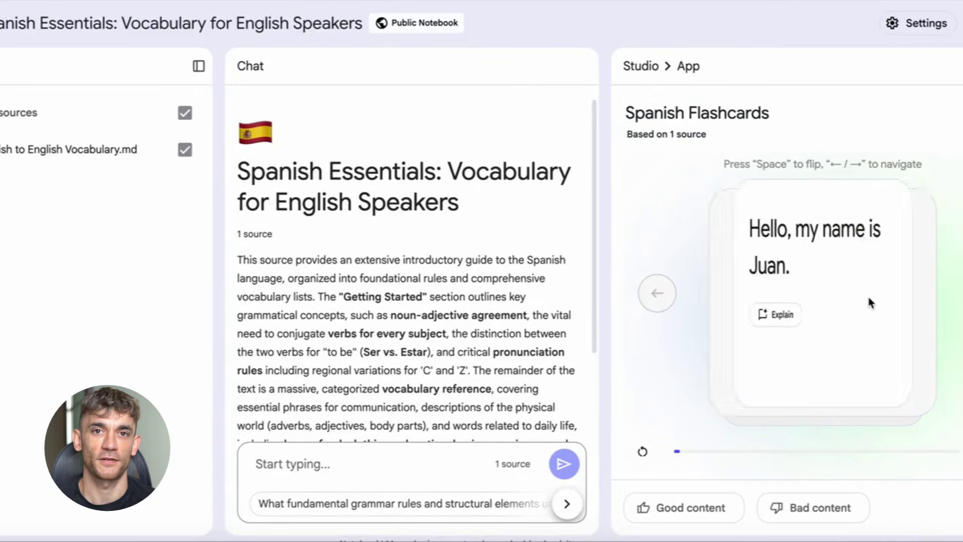
pyautogui.click(867, 294)
pyautogui.press('Right')
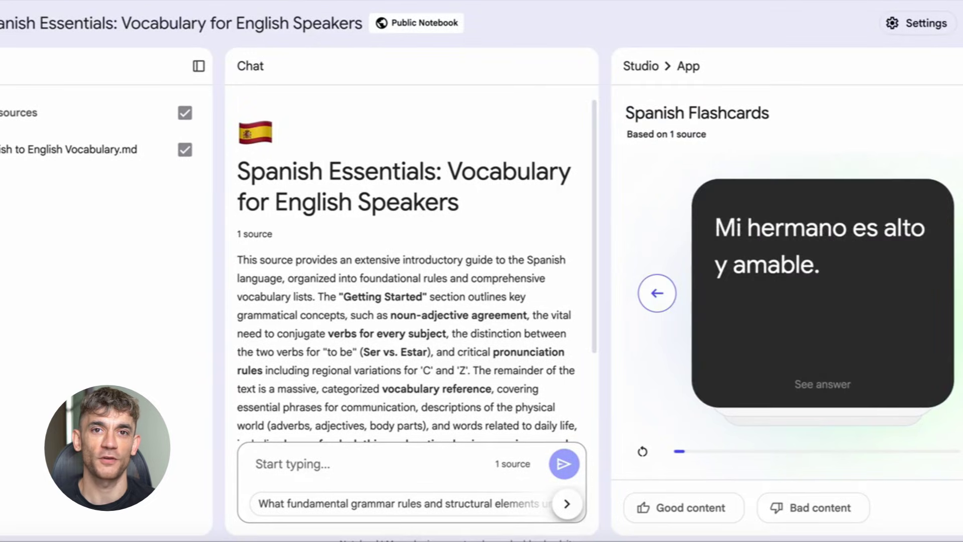
pyautogui.click(867, 296)
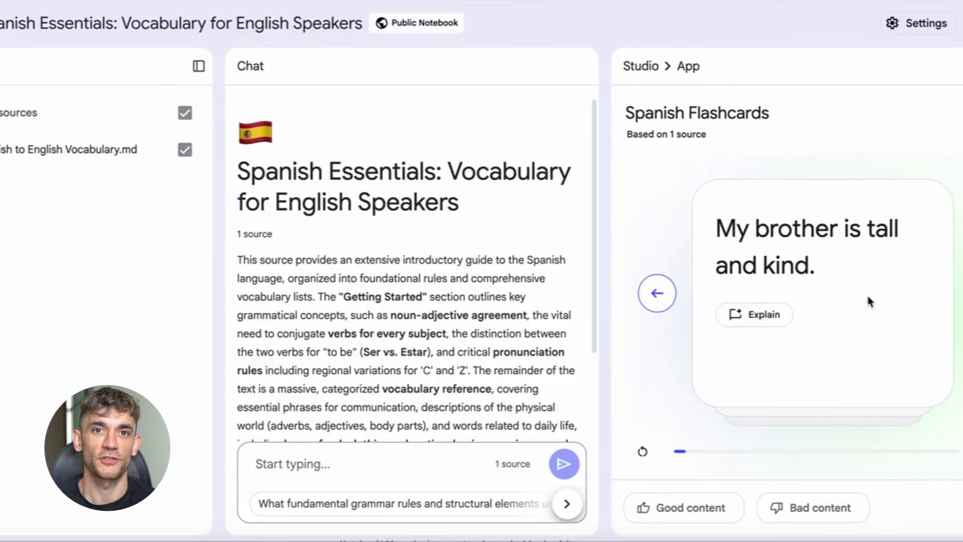
pyautogui.press('space')
pyautogui.press('Right')
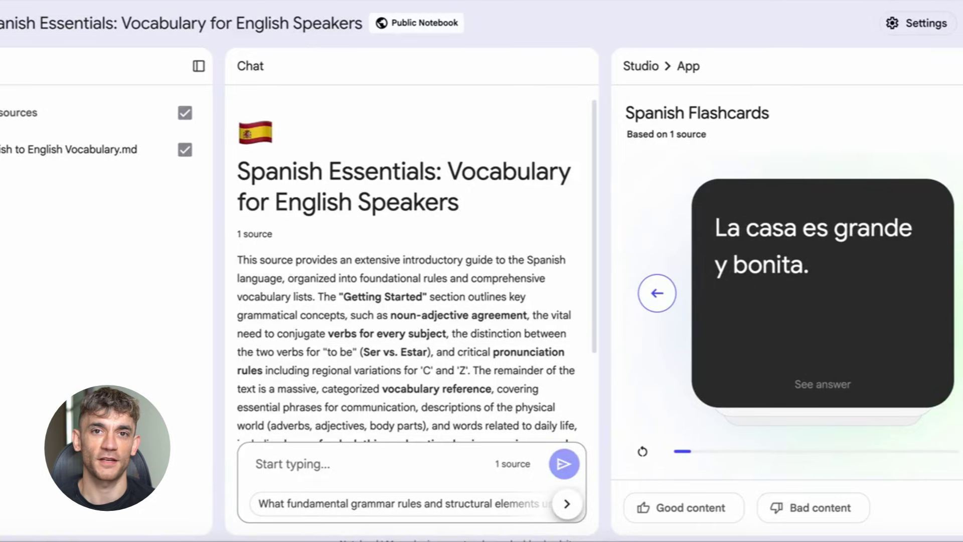
pyautogui.click(864, 302)
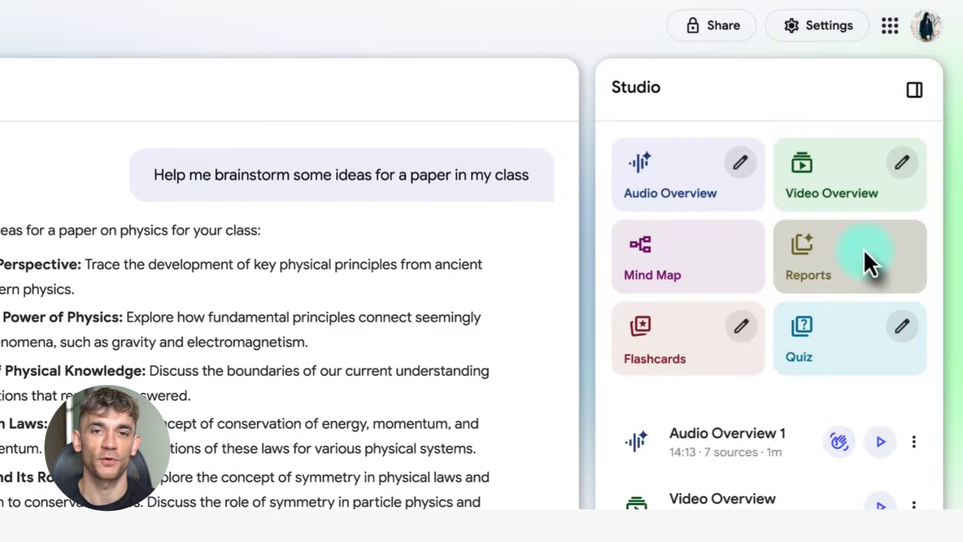
# - Open the Create Report dialog from the Reports card in Studio
pyautogui.click(870, 264)
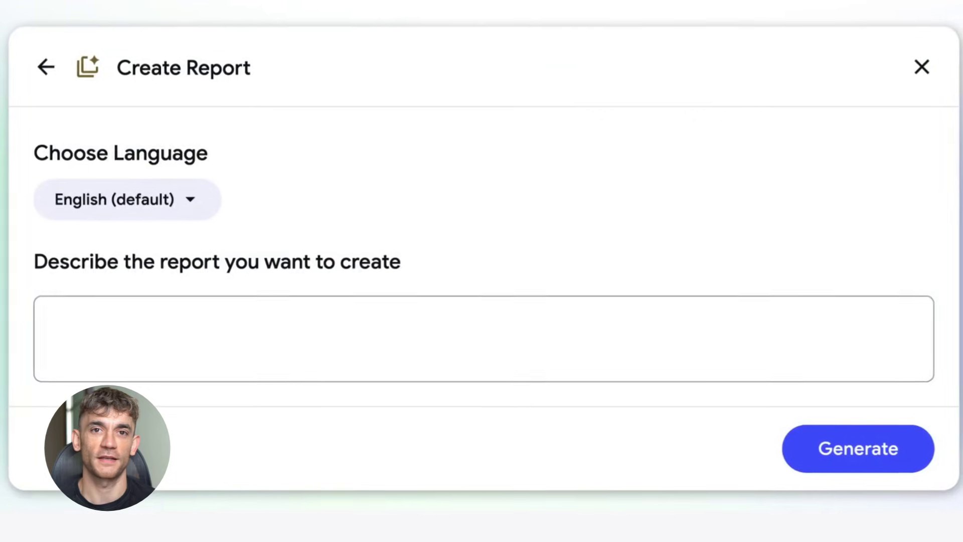
# - Generate a custom senior-analyst report covering strategic overview, competitive analysis and financial summary
pyautogui.write('As a senior analyst, generate a comprehensive report that provides a strategic overview of the company’s current position, a competitive analysis, a ')
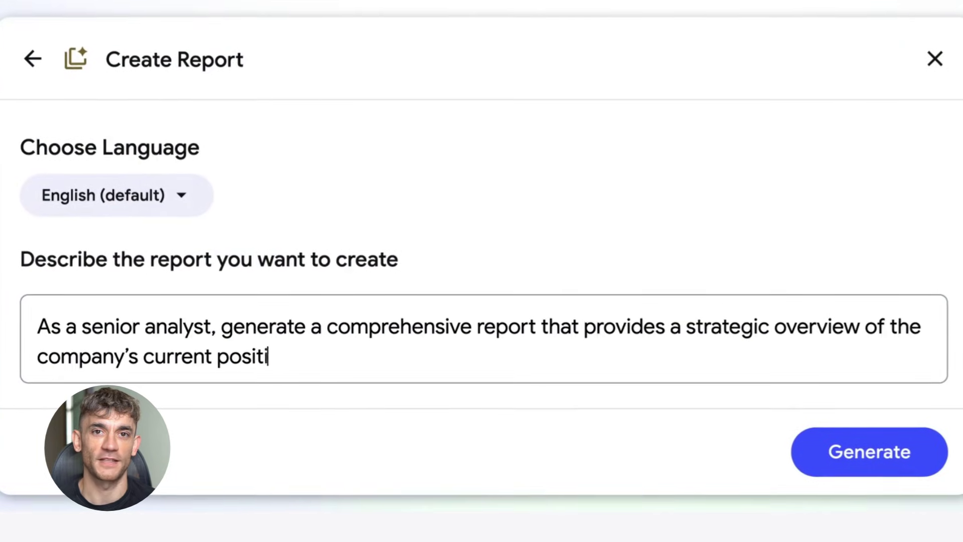
pyautogui.write('nd a financial summary.')
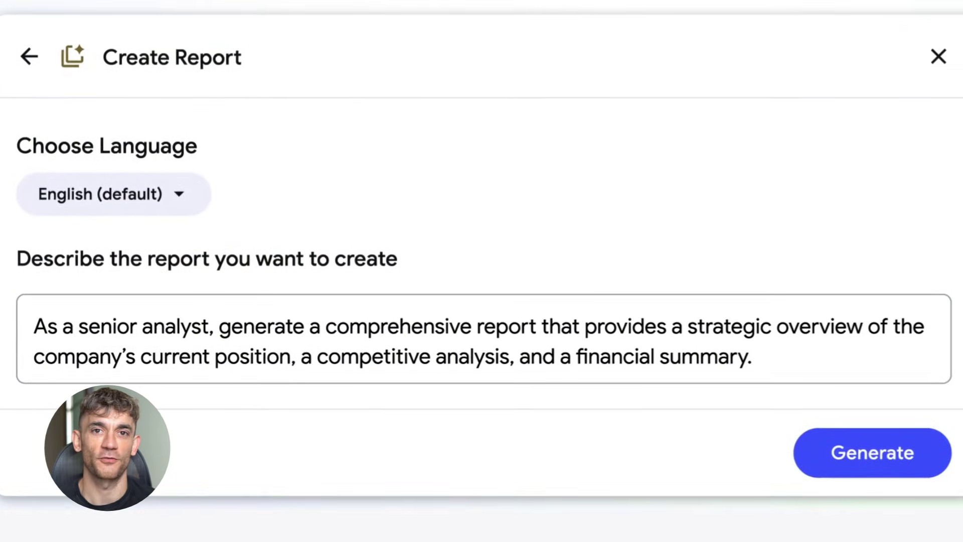
pyautogui.click(879, 463)
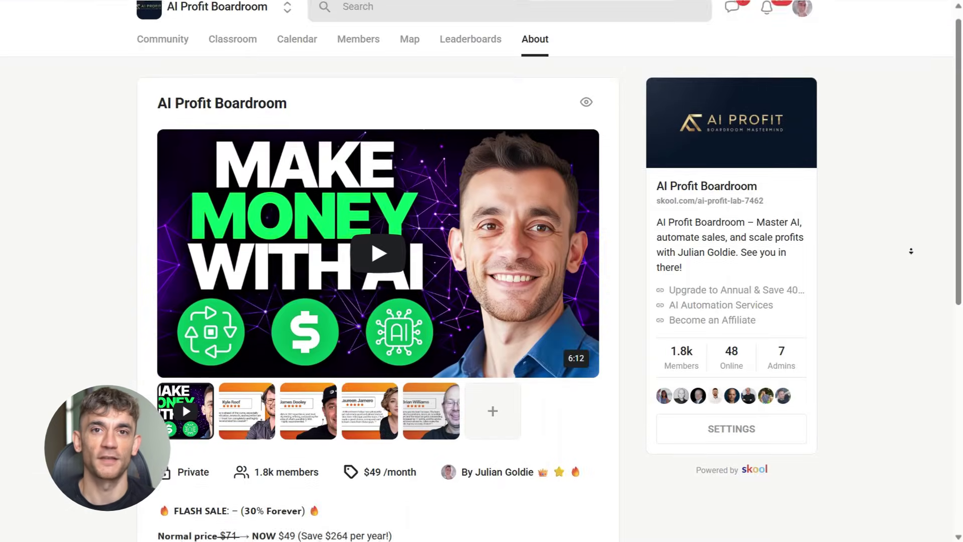
pyautogui.scroll(-3, 912, 250)
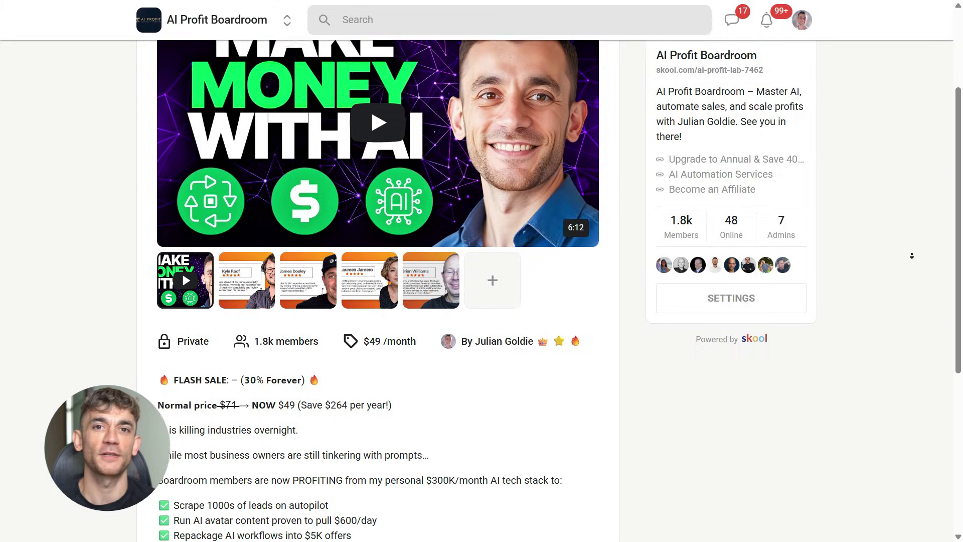
pyautogui.scroll(-4, 913, 258)
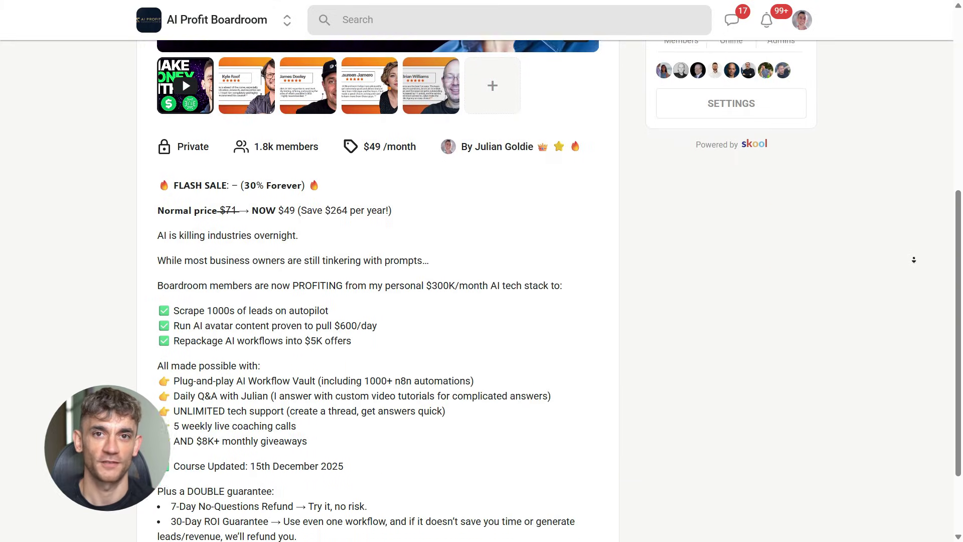
pyautogui.scroll(-1, 914, 259)
pyautogui.scroll(9, 916, 261)
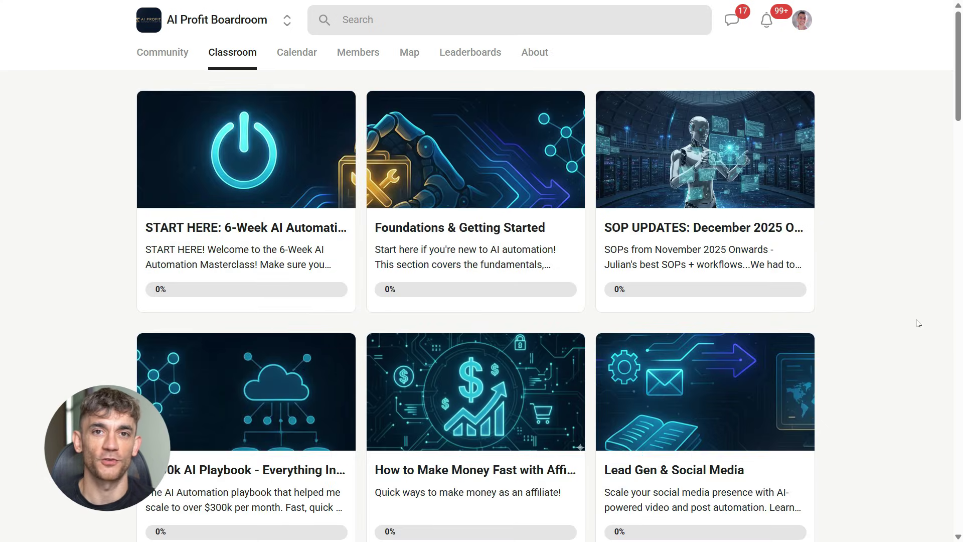
pyautogui.scroll(-7, 915, 323)
pyautogui.scroll(-5, 428, 287)
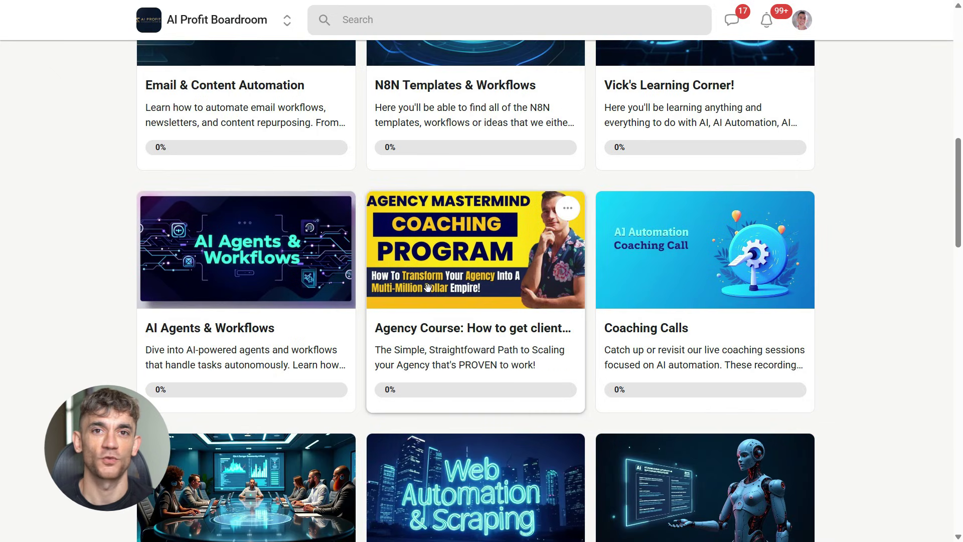
pyautogui.scroll(-3, 703, 280)
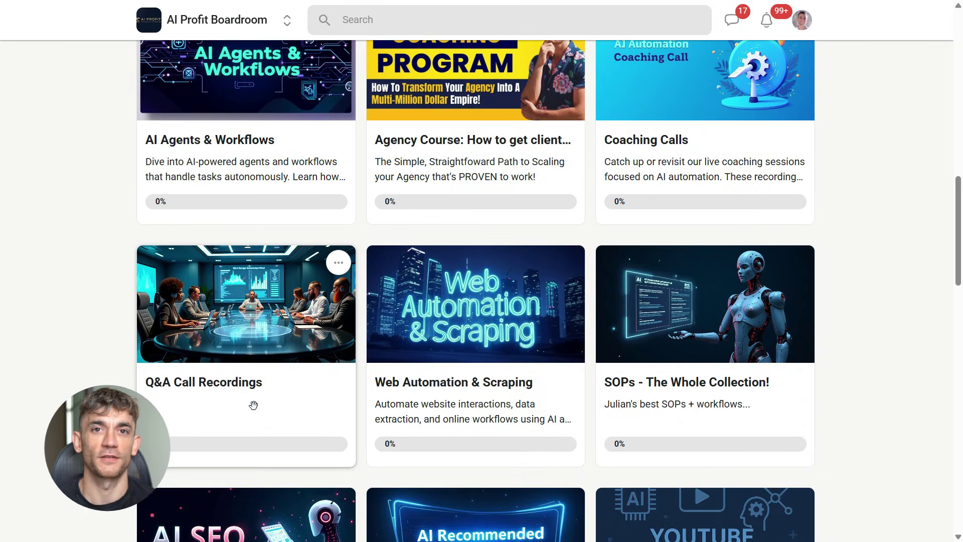
pyautogui.scroll(-2, 253, 406)
pyautogui.scroll(20, 523, 300)
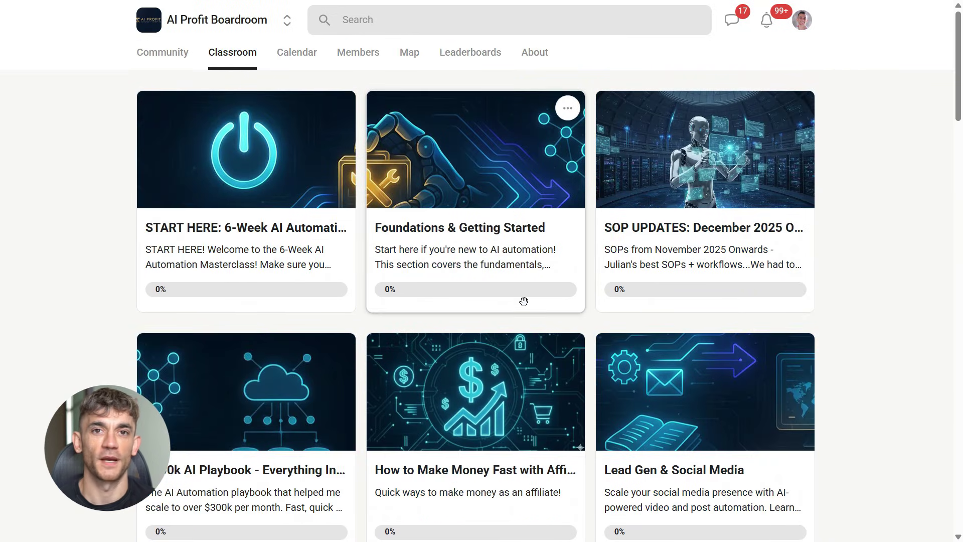
pyautogui.click(536, 50)
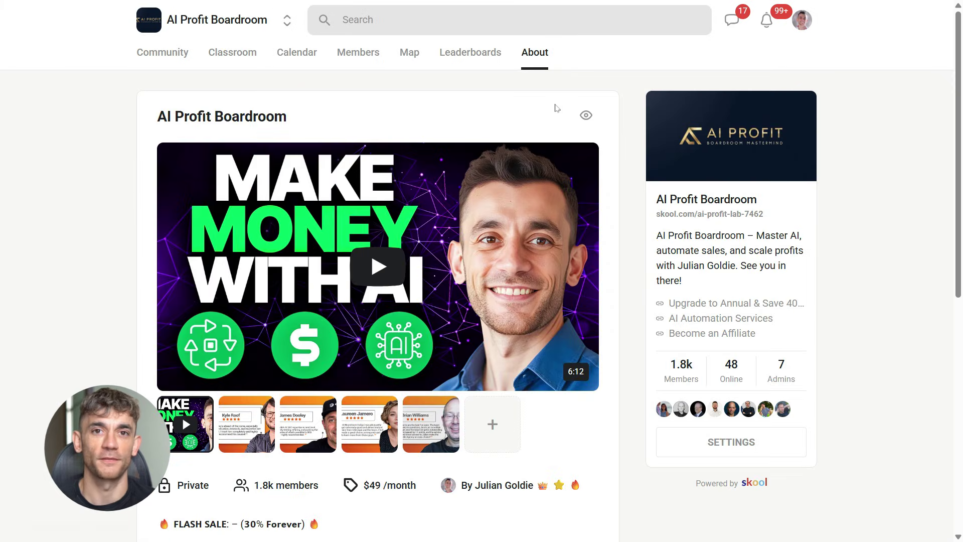
pyautogui.tripleClick(680, 235)
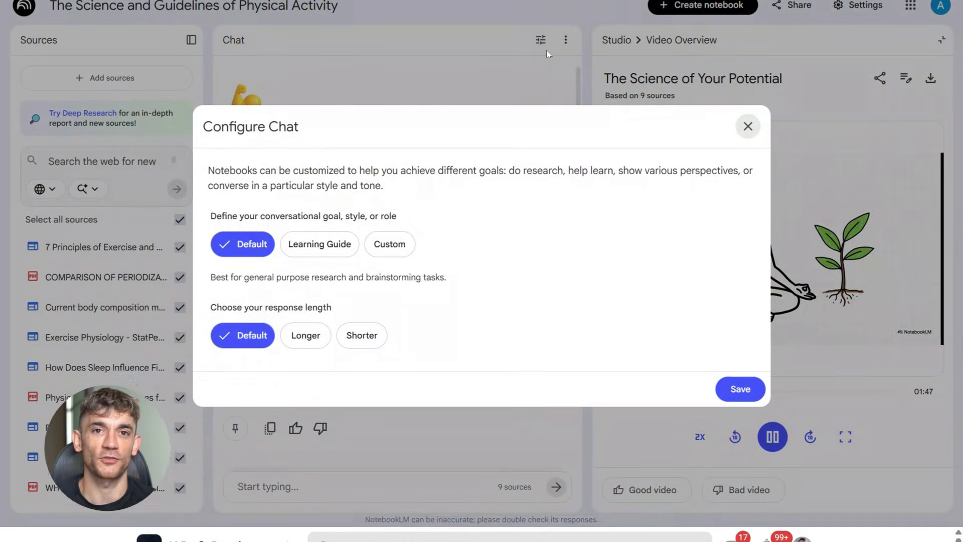
# - Restart the video overview, then save the chat goal as Learning Guide with default length
pyautogui.click(748, 126)
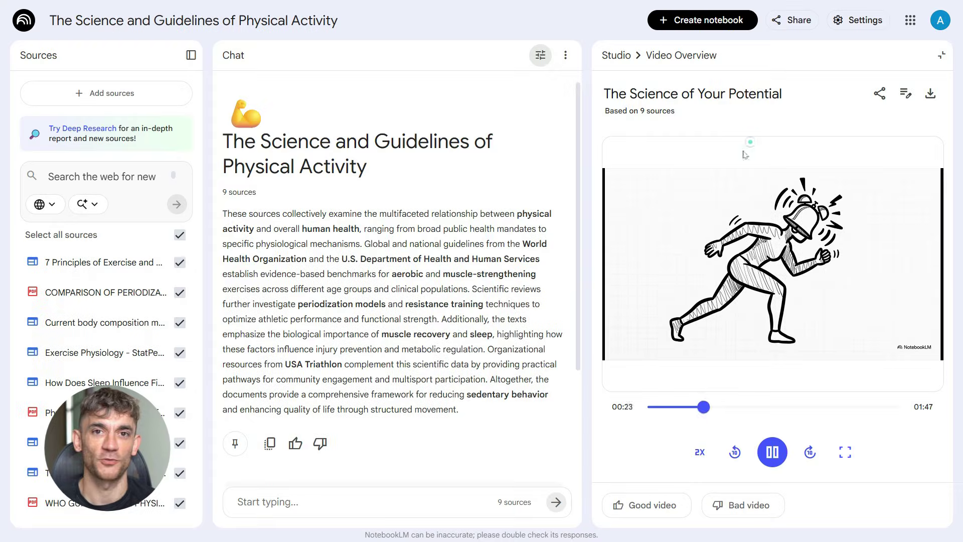
pyautogui.moveTo(611, 403); pyautogui.dragTo(570, 401)
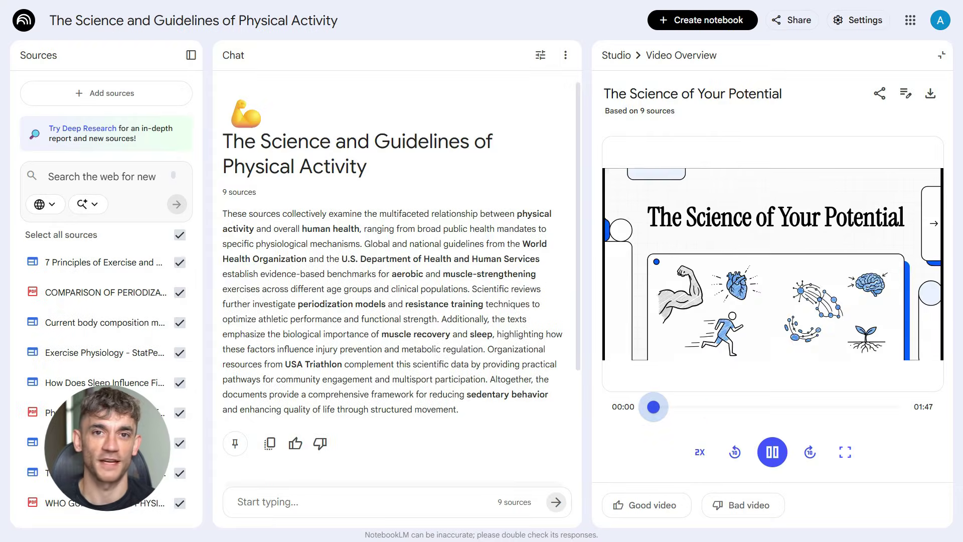
pyautogui.click(540, 56)
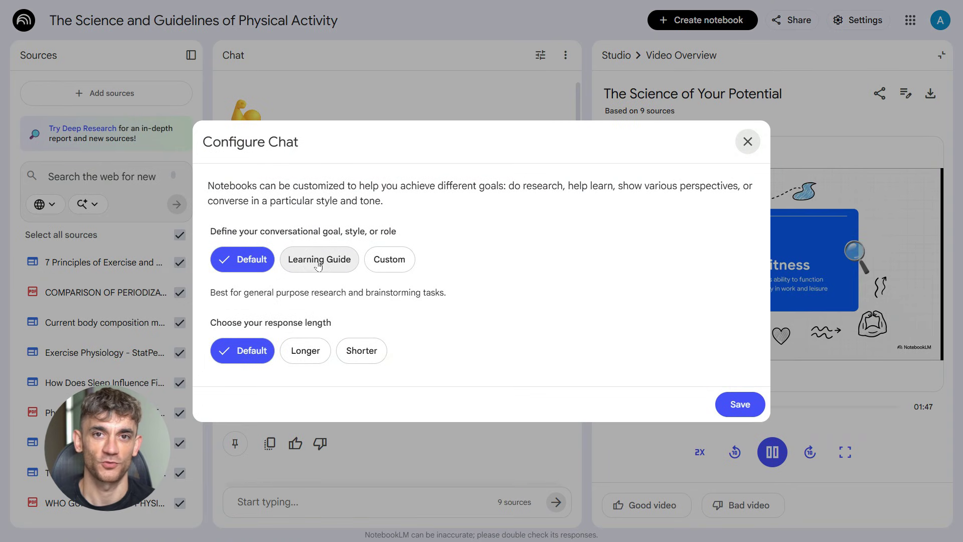
pyautogui.click(318, 264)
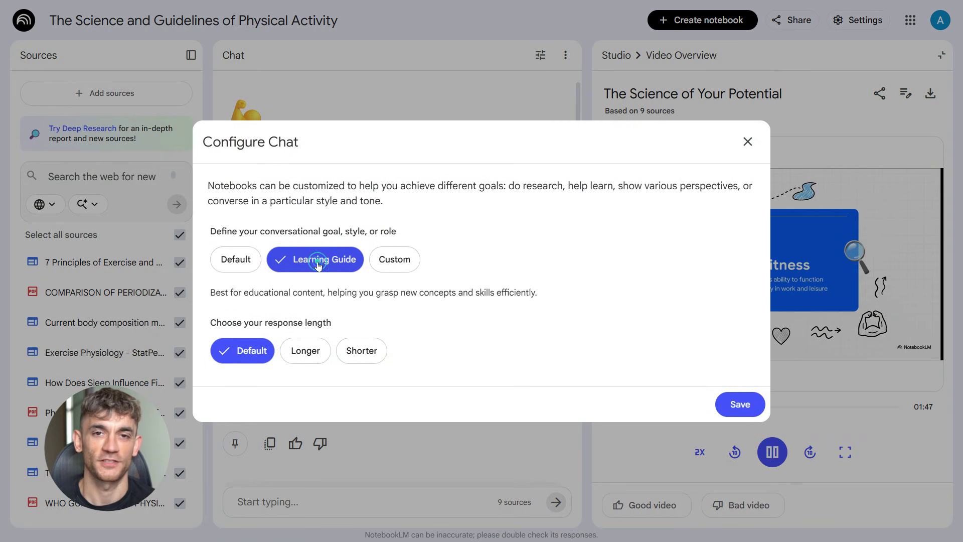
pyautogui.click(394, 259)
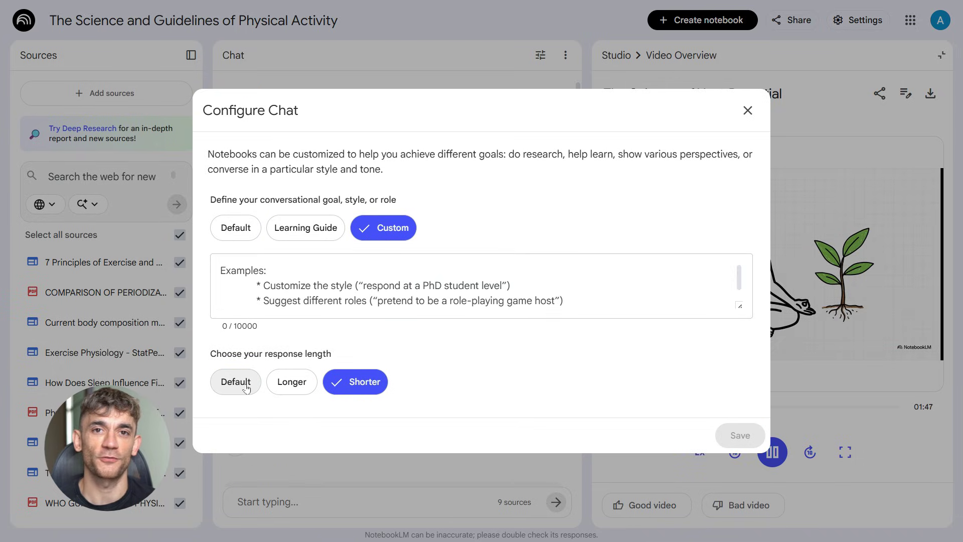
pyautogui.click(316, 227)
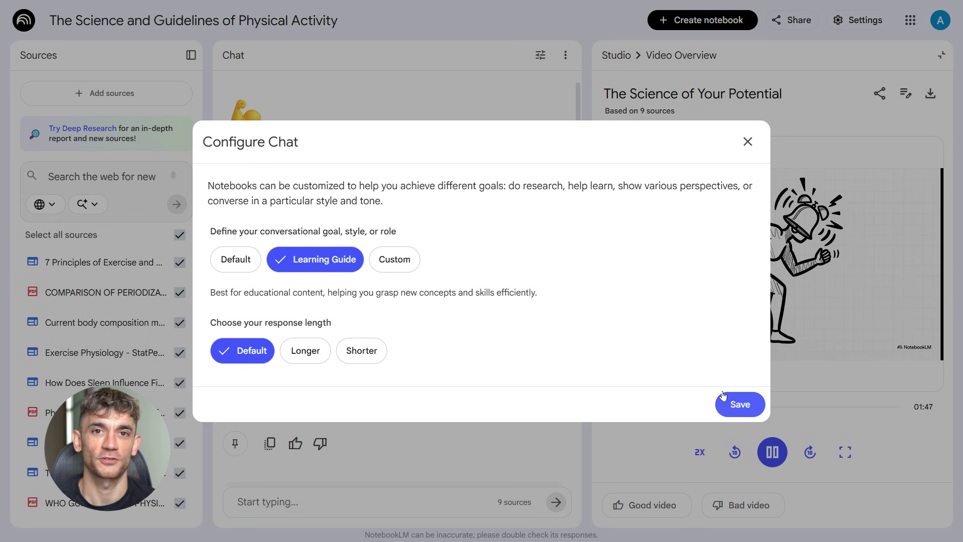
pyautogui.click(733, 405)
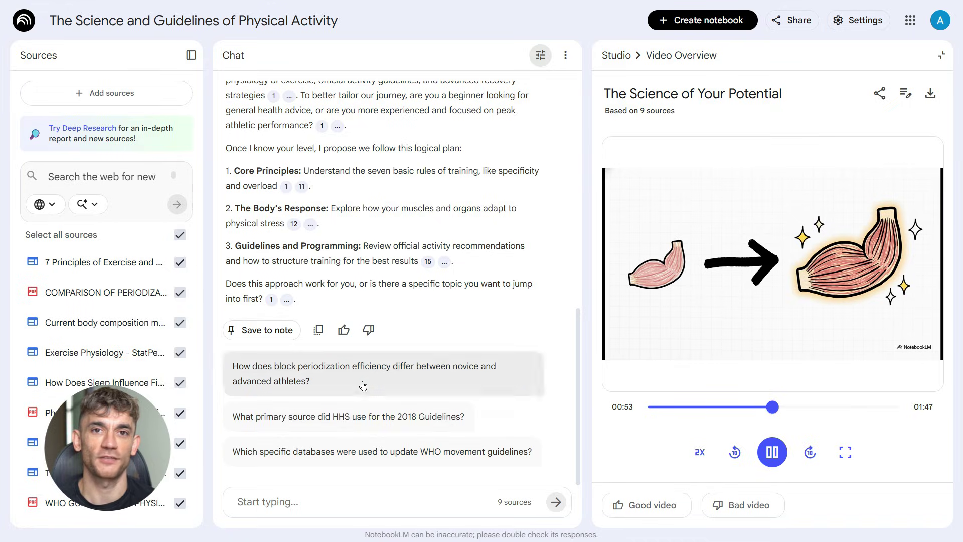
# - Ask the suggested block periodization question, then how periodization differs from programming
pyautogui.click(390, 383)
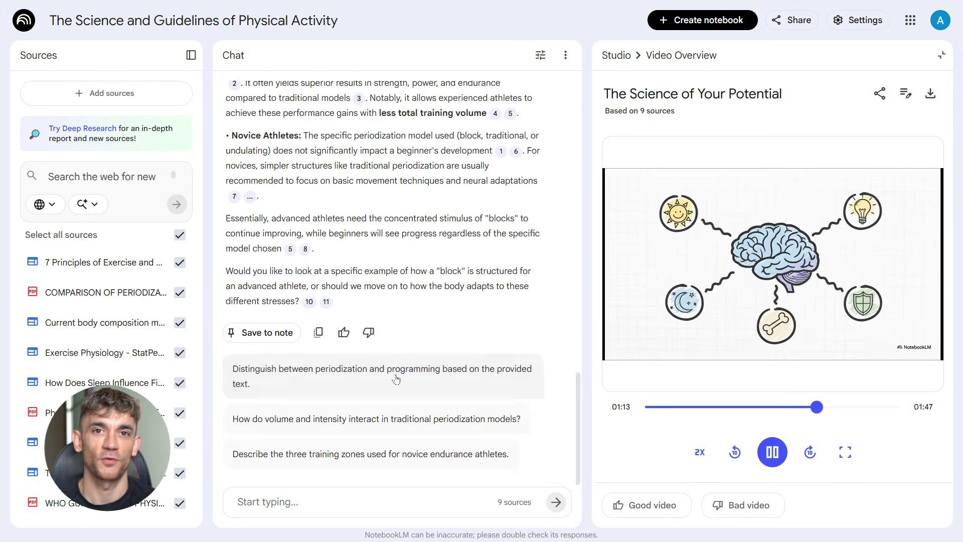
pyautogui.click(396, 379)
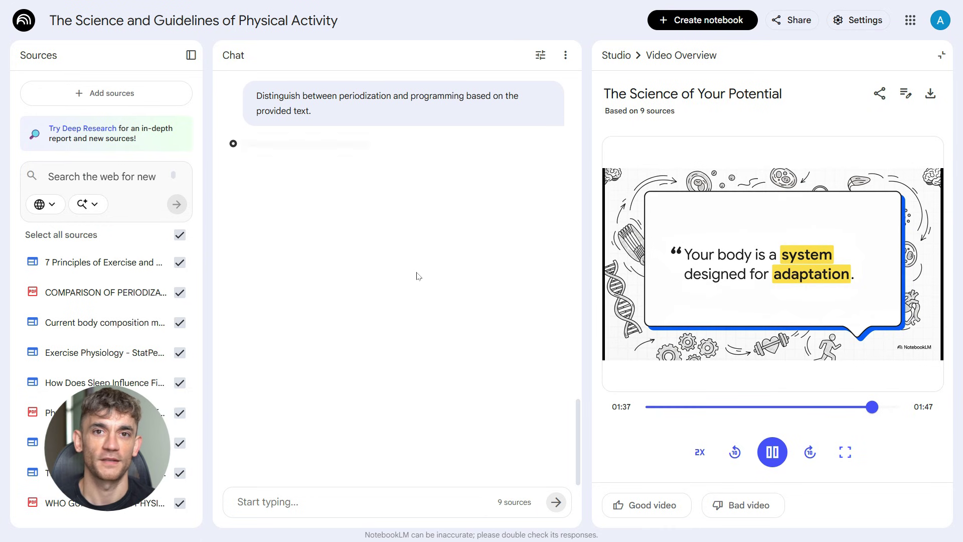
pyautogui.scroll(5, 416, 277)
pyautogui.scroll(-8, 416, 279)
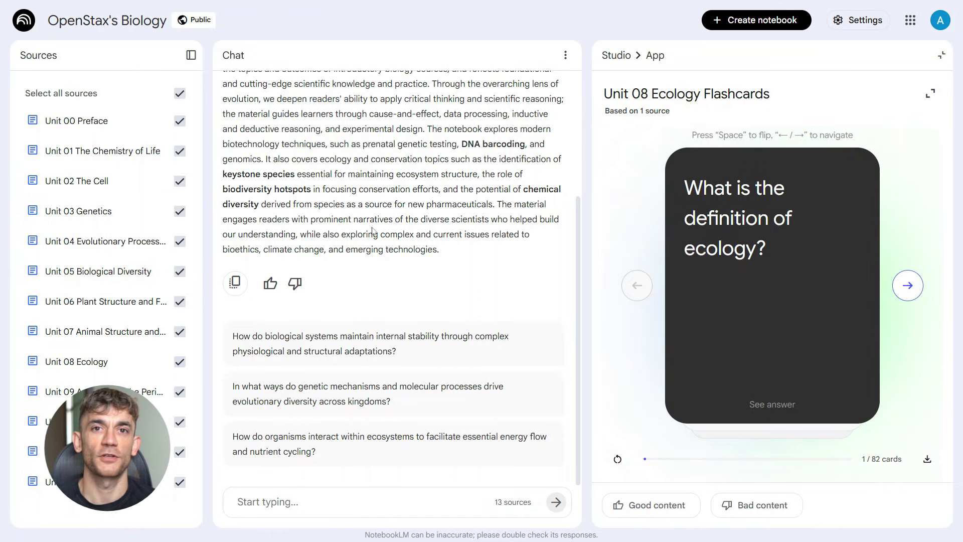
# - Flip the first three Ecology flashcards to reveal their answers
pyautogui.scroll(10, 373, 230)
pyautogui.scroll(-10, 374, 231)
pyautogui.scroll(4, 374, 230)
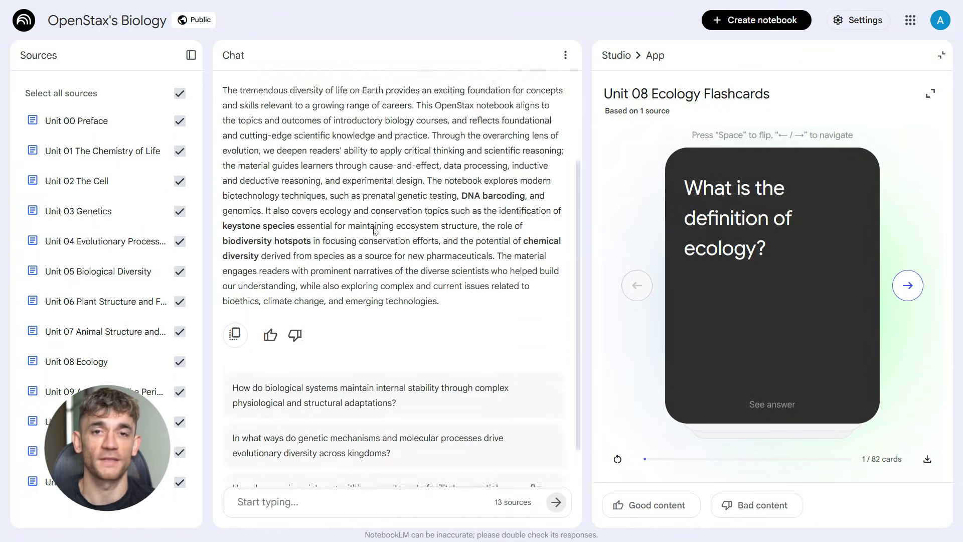
pyautogui.click(864, 295)
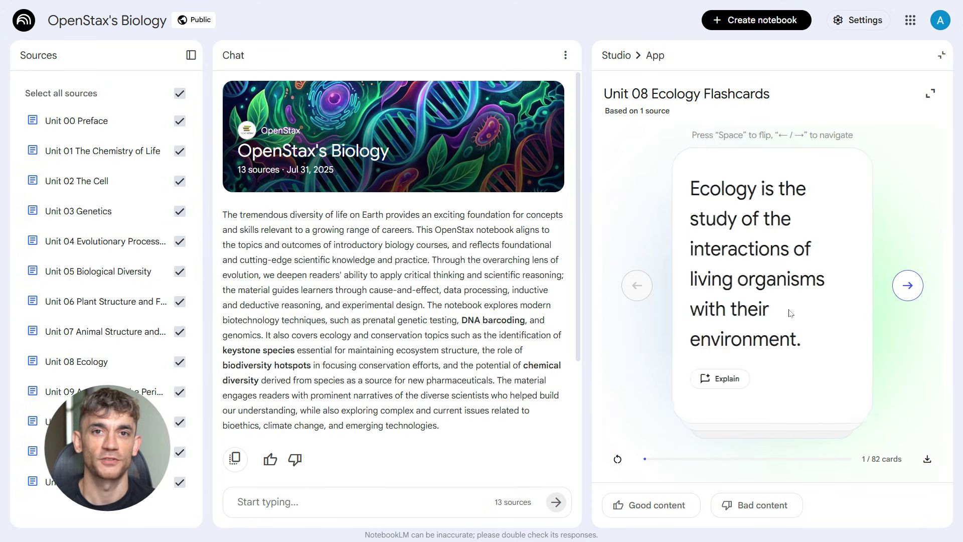
pyautogui.click(907, 285)
pyautogui.click(870, 298)
pyautogui.click(905, 288)
pyautogui.click(873, 305)
# - Skip ahead to flashcard 8 of 82, then close the flashcards
pyautogui.click(907, 282)
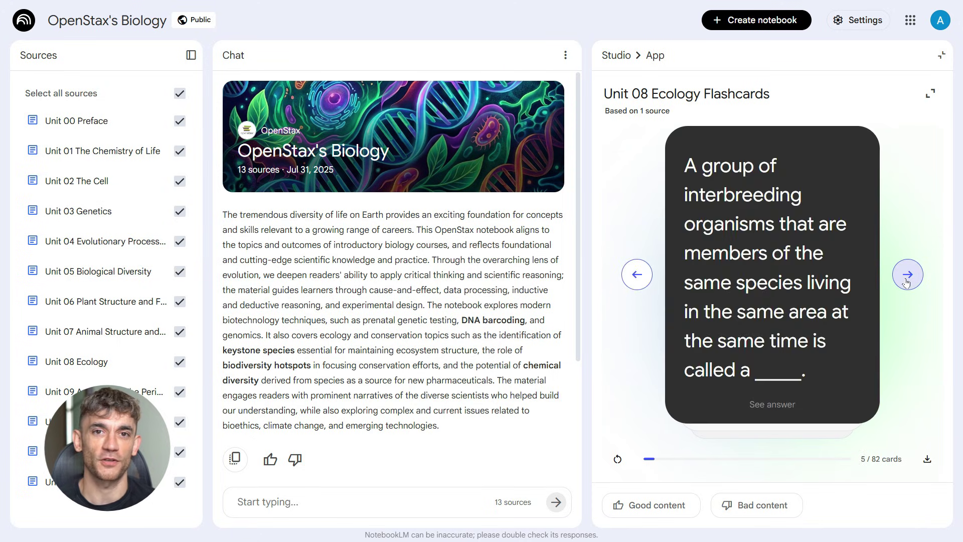
pyautogui.click(907, 281)
pyautogui.click(907, 282)
pyautogui.click(907, 282)
pyautogui.click(907, 282)
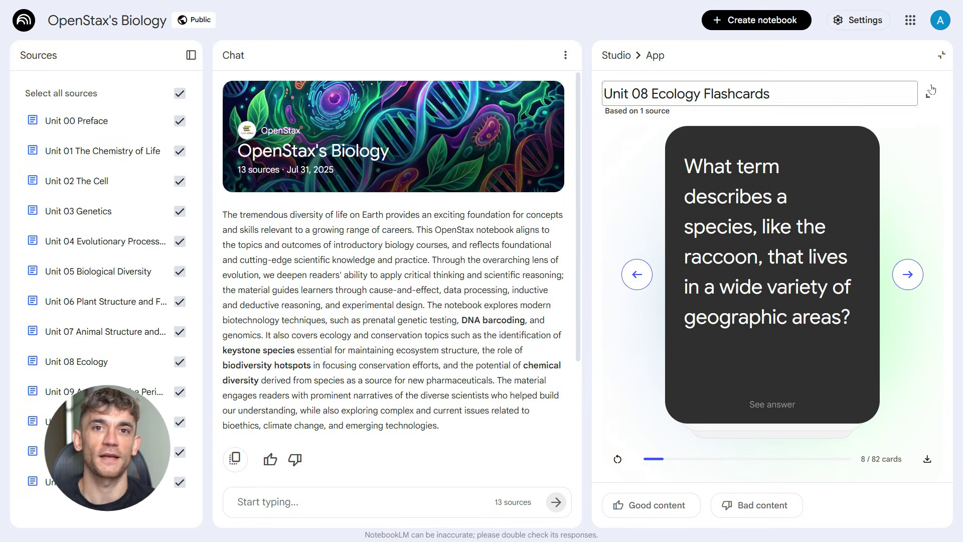
pyautogui.click(942, 55)
# - Play the Biology: A Guided Tour video overview briefly, then close it
pyautogui.scroll(-3, 815, 176)
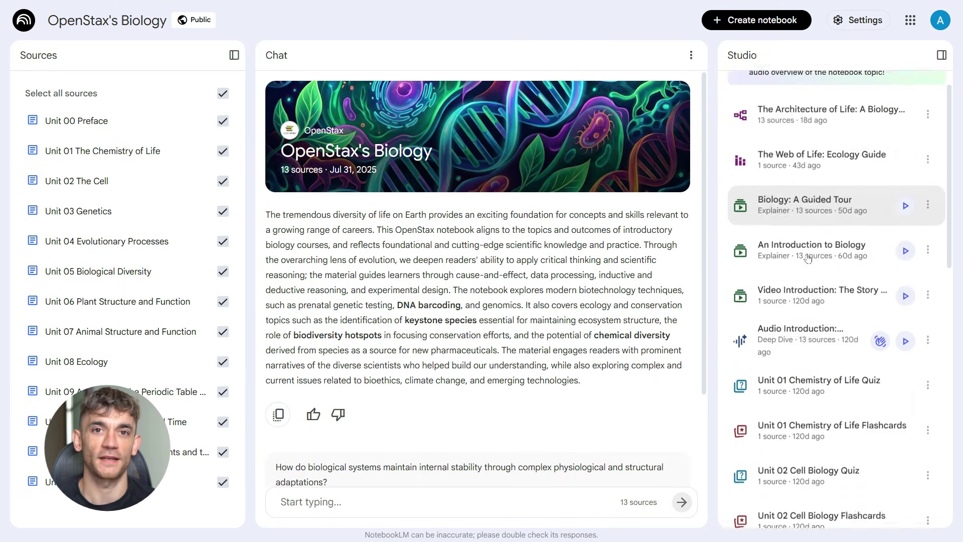
pyautogui.click(812, 109)
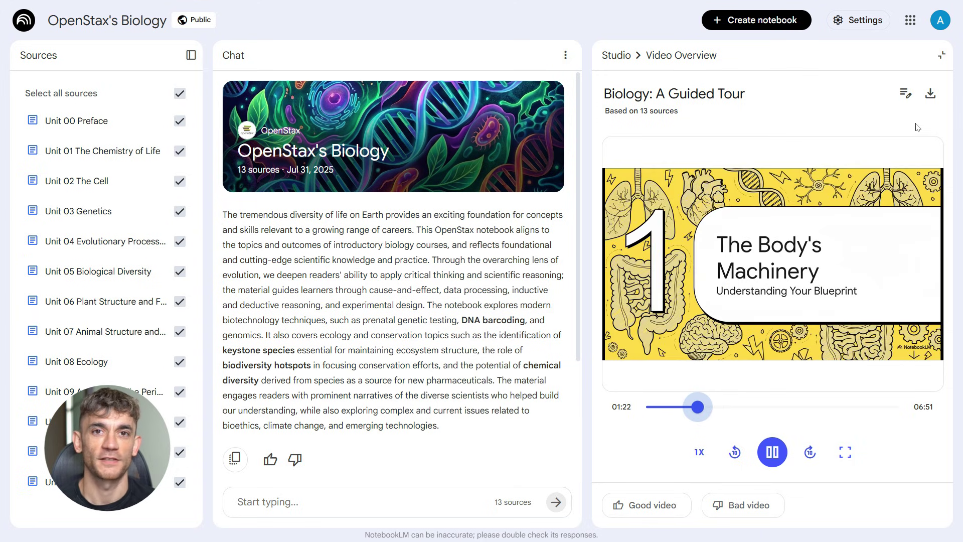
pyautogui.click(941, 55)
pyautogui.scroll(-2, 773, 305)
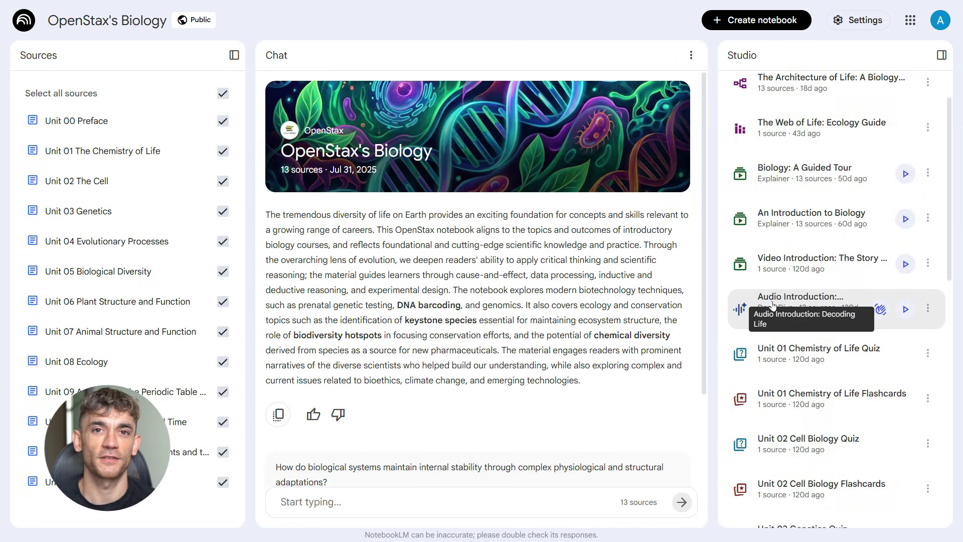
pyautogui.scroll(2, 773, 306)
# - Open The Architecture of Life mind map and expand its four main branches
pyautogui.click(812, 143)
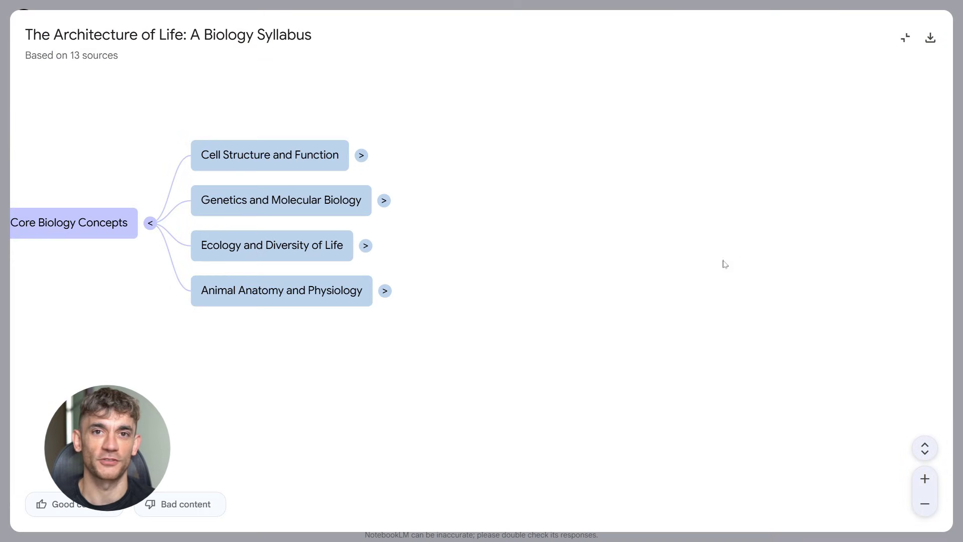
pyautogui.click(362, 157)
pyautogui.click(555, 314)
pyautogui.click(527, 316)
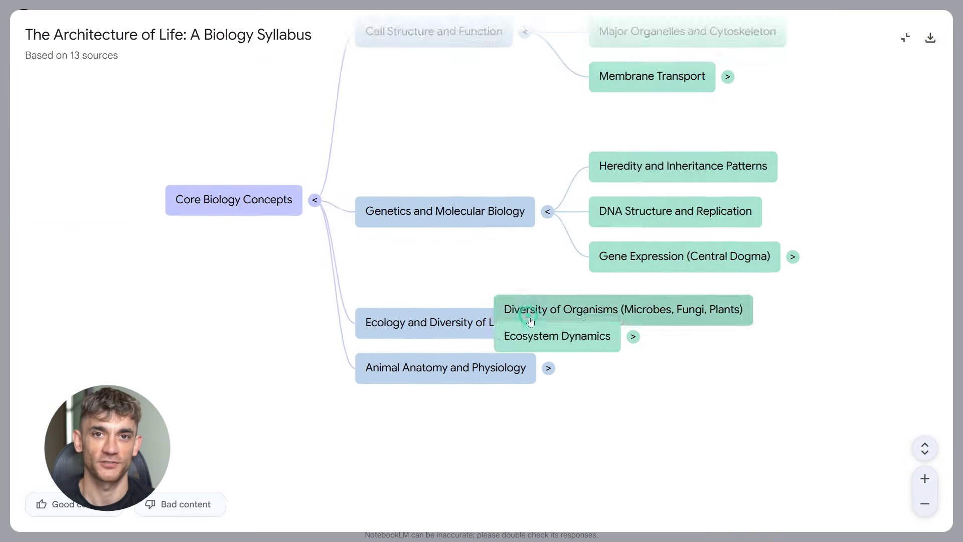
pyautogui.click(555, 316)
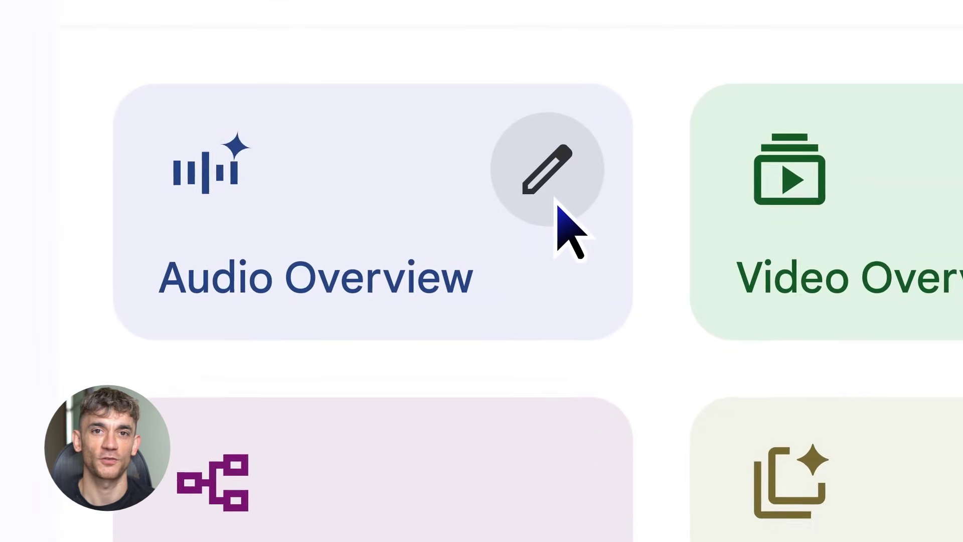
# - Generate a Brief-format audio overview, then switch the format to Debate
pyautogui.click(558, 199)
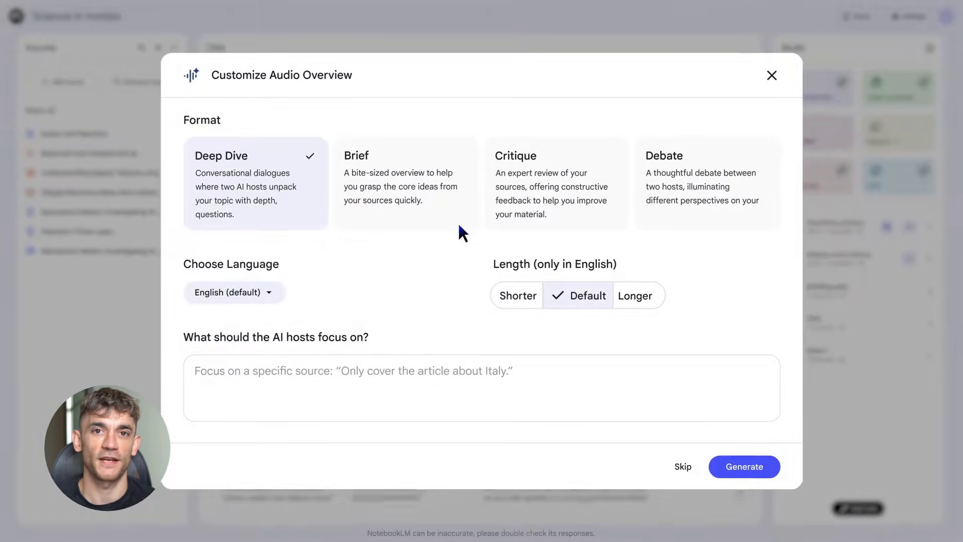
pyautogui.click(449, 209)
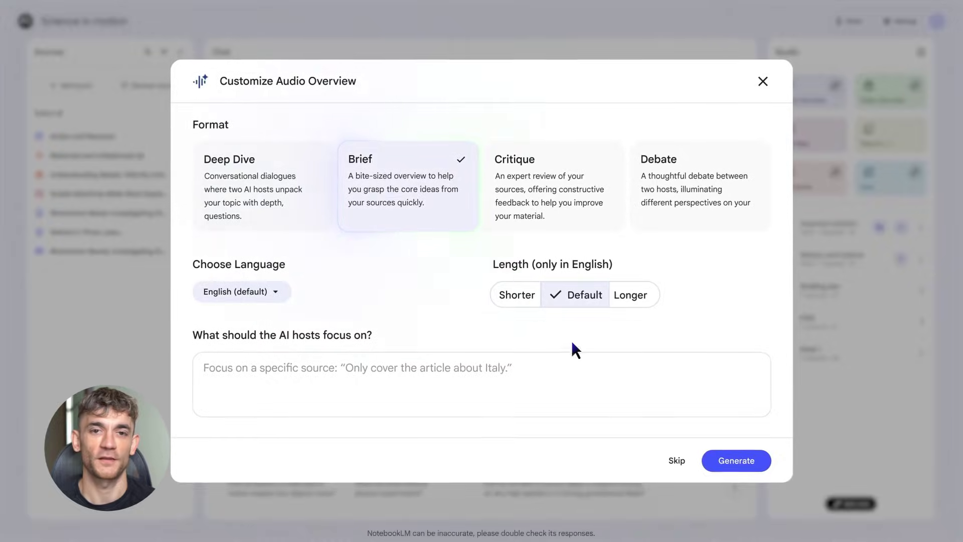
pyautogui.click(733, 459)
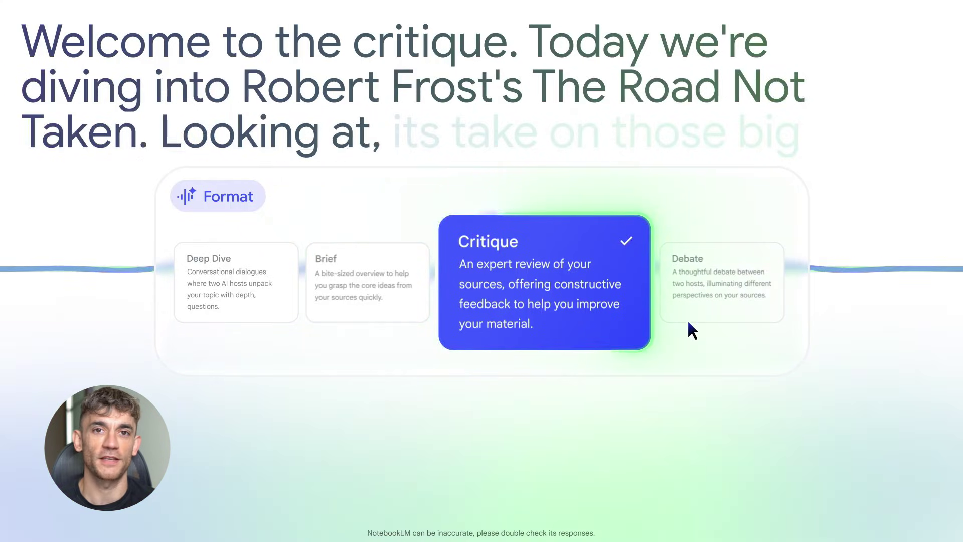
pyautogui.click(757, 310)
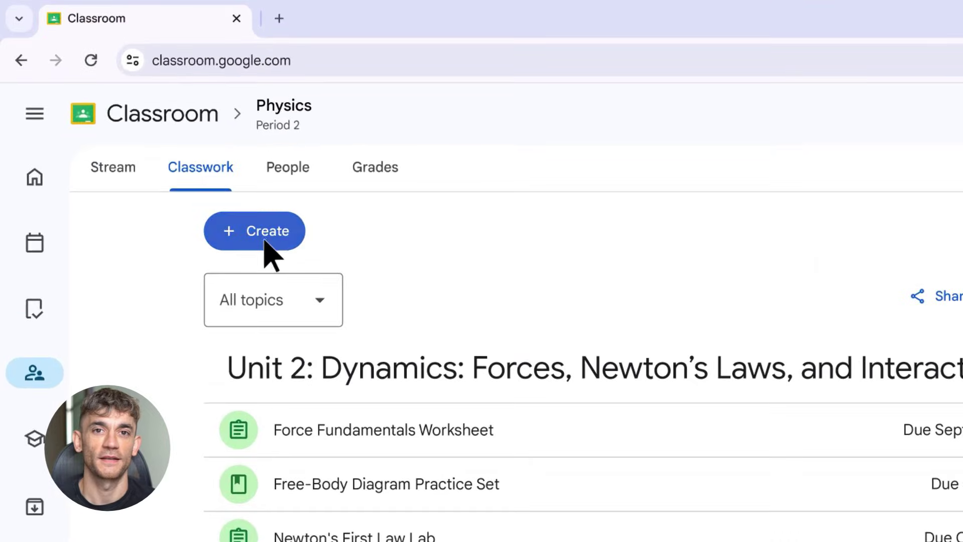
# - Create a NotebookLM notebook from the checked Unit 2 classwork items
pyautogui.click(265, 239)
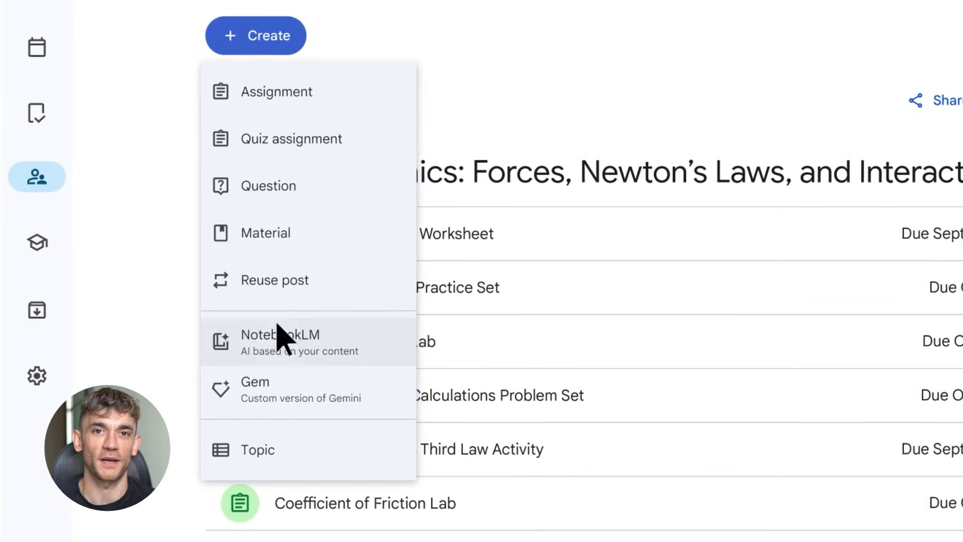
pyautogui.click(284, 368)
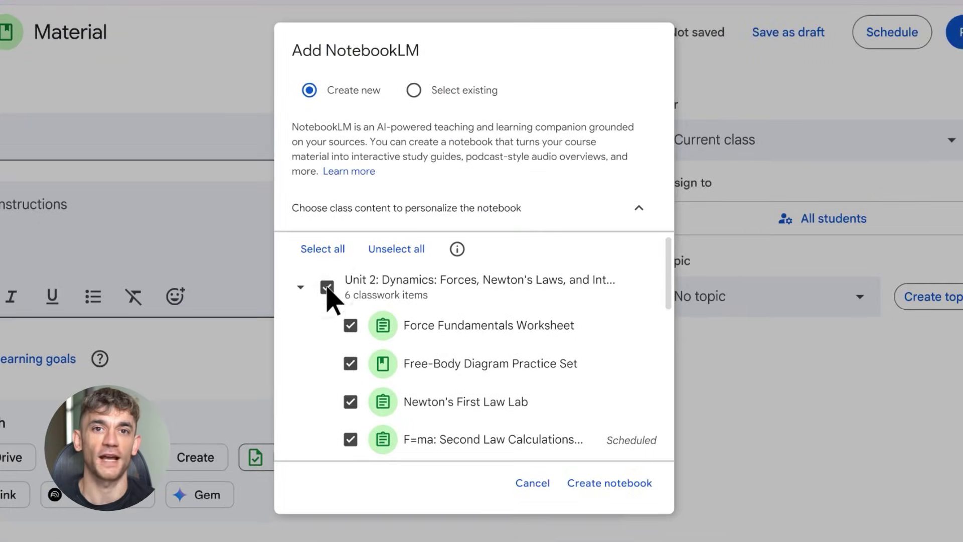
pyautogui.click(605, 489)
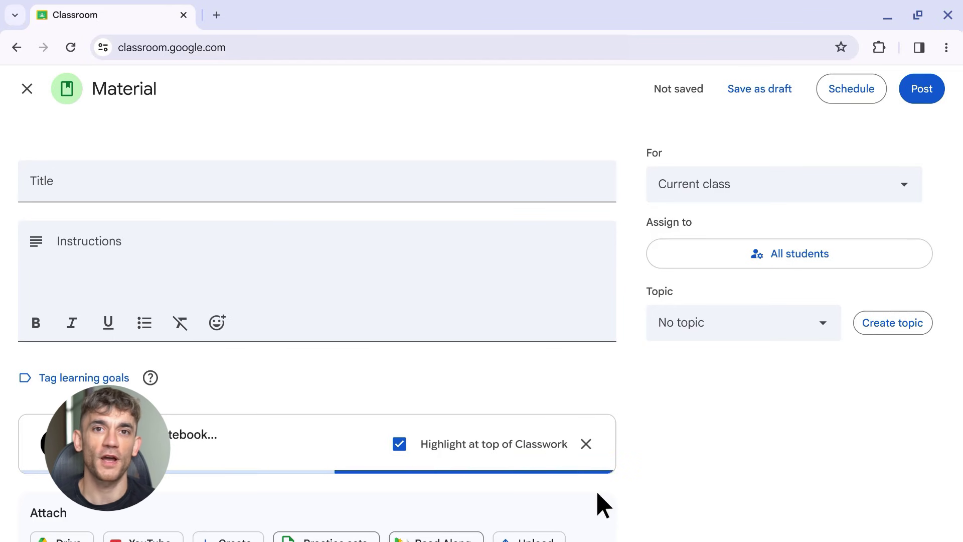
pyautogui.scroll(-3, 672, 311)
pyautogui.scroll(3, 669, 296)
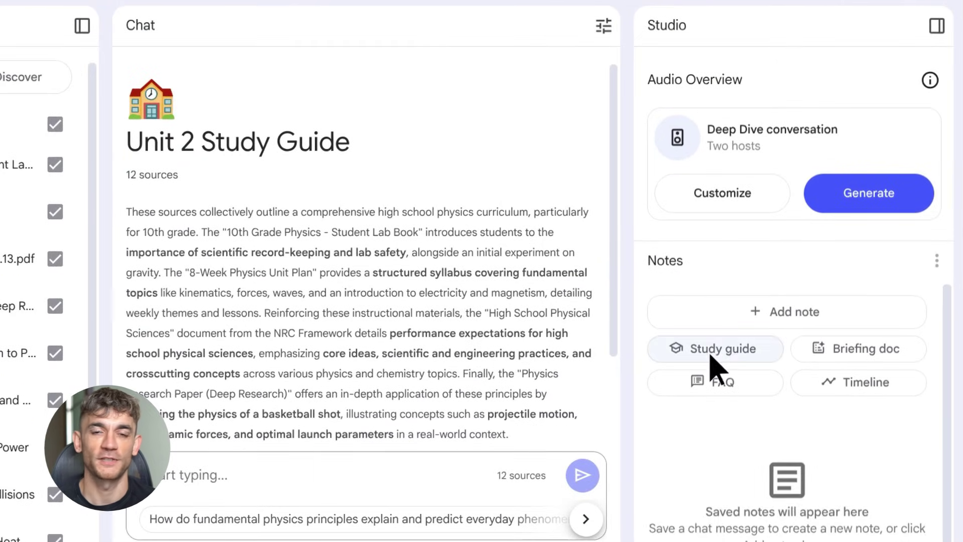
# - Generate and read the study guide note, then check which students opened it
pyautogui.click(710, 355)
pyautogui.click(703, 436)
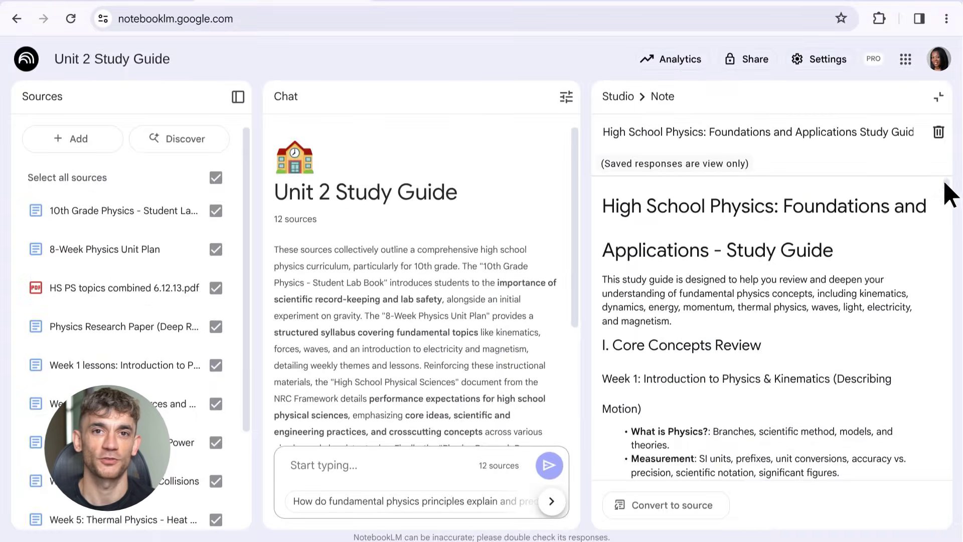
pyautogui.moveTo(949, 195); pyautogui.dragTo(952, 278)
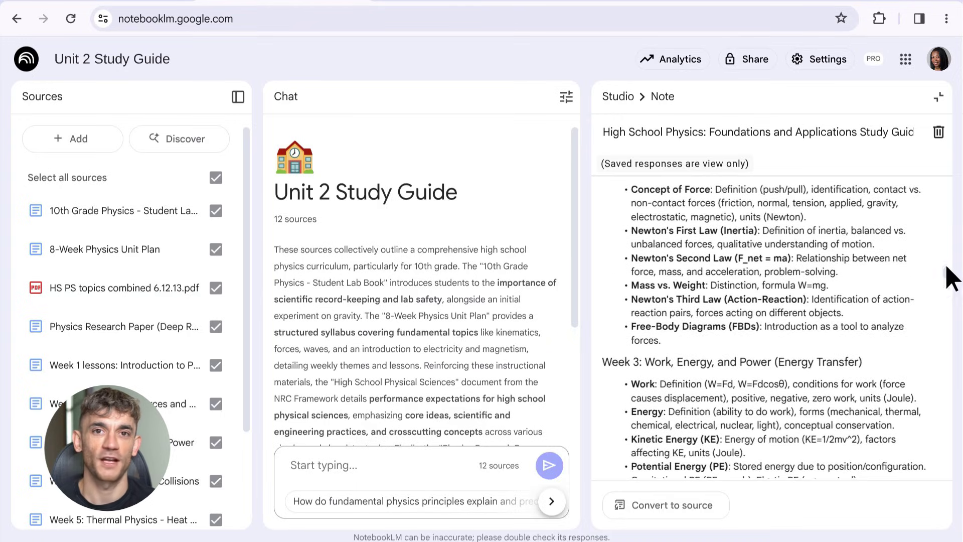
pyautogui.click(938, 100)
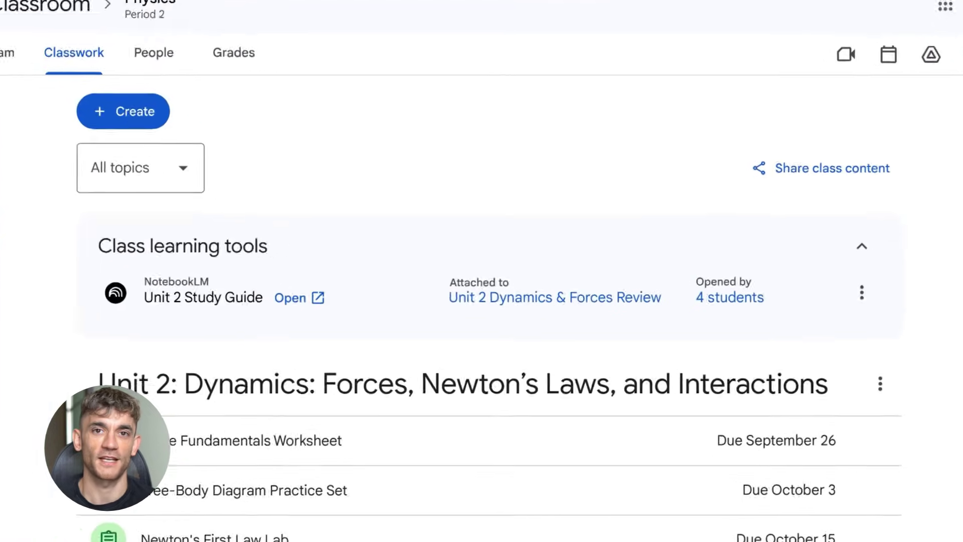
pyautogui.click(743, 294)
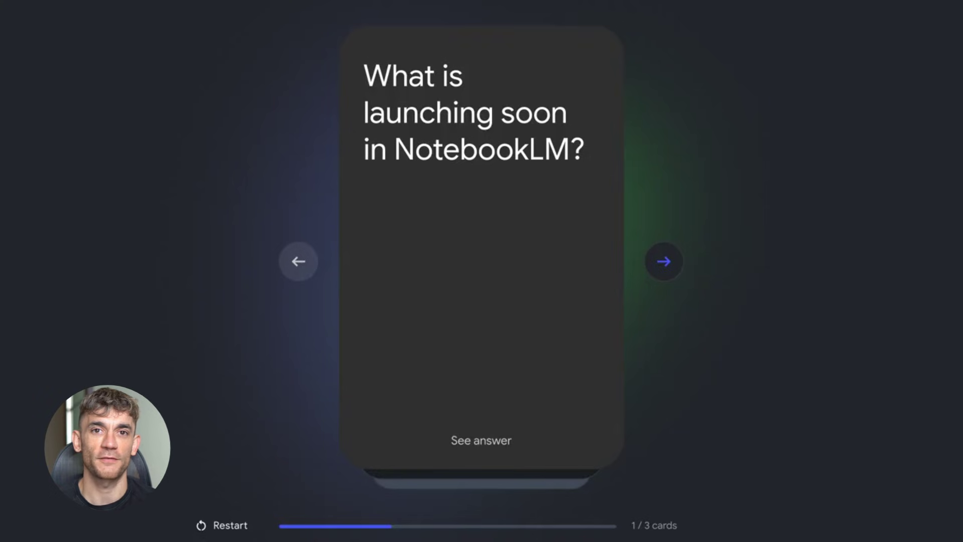
# - Reveal each flashcard's answer and advance to the 3/3 completion card
pyautogui.click(484, 437)
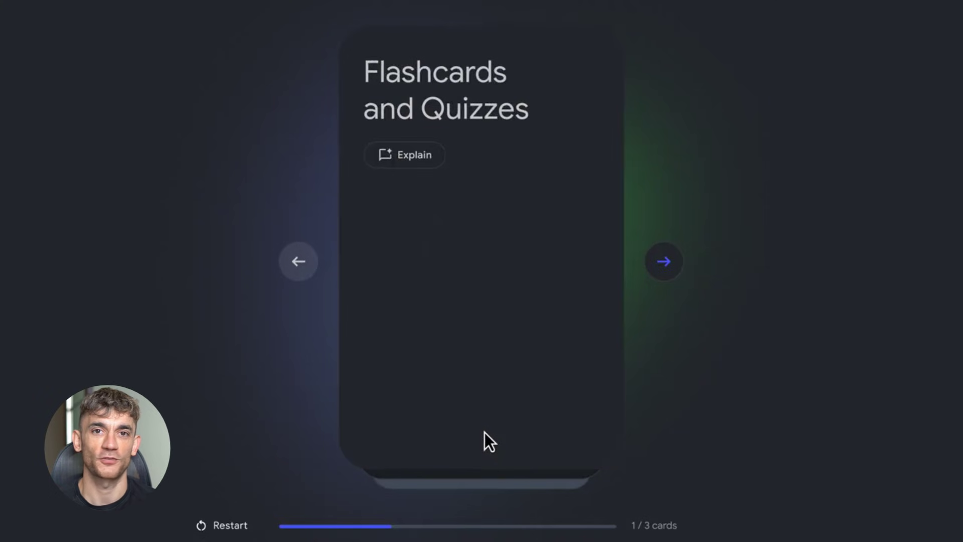
pyautogui.click(661, 258)
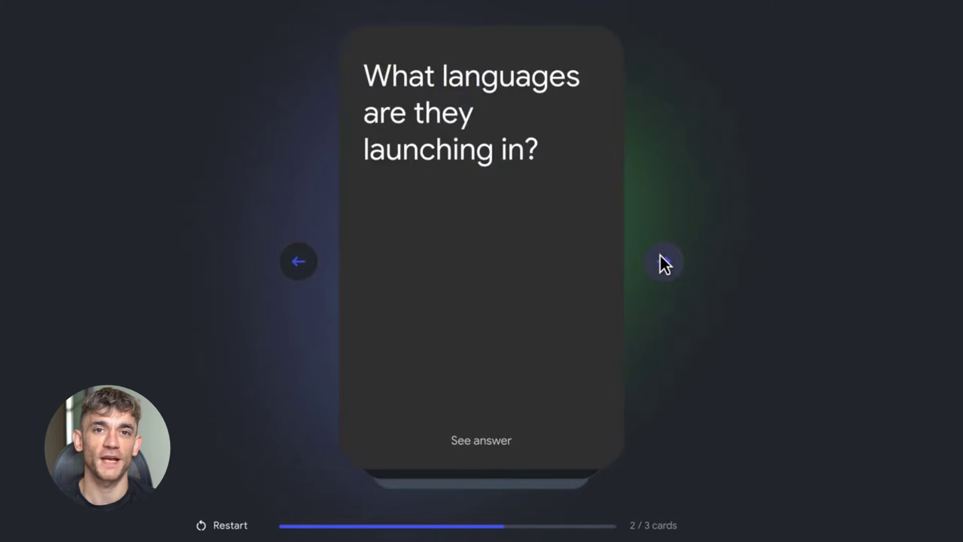
pyautogui.click(498, 436)
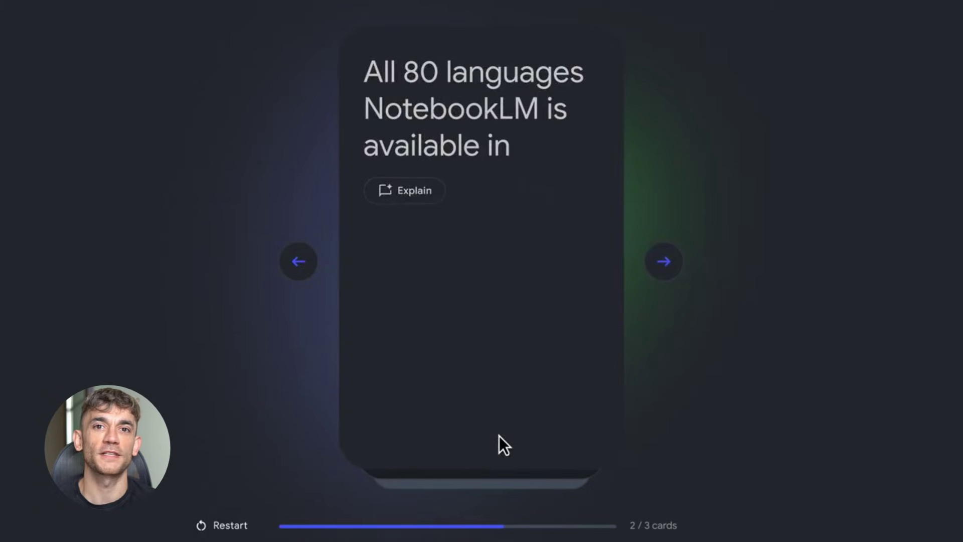
pyautogui.click(661, 260)
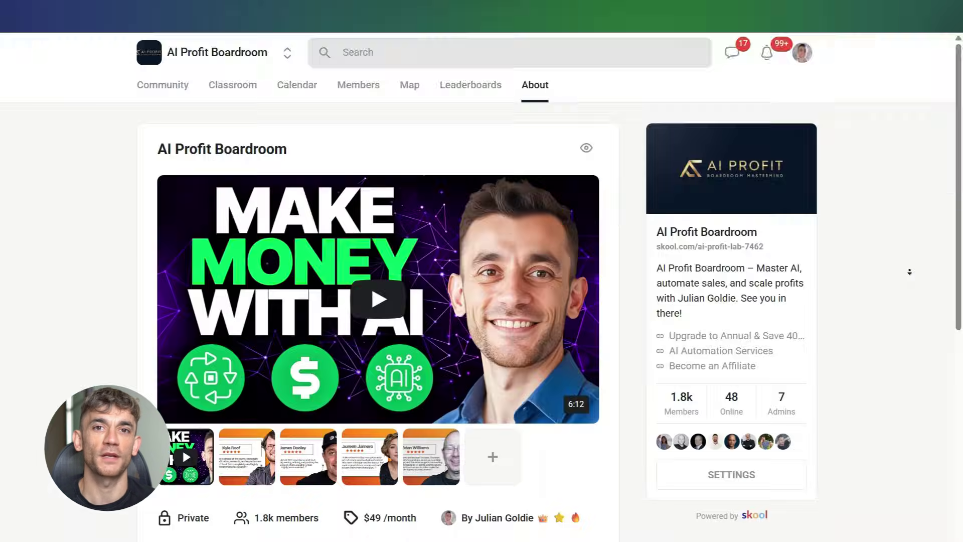
# - Scroll through the AI Profit Boardroom About page
pyautogui.scroll(-2, 912, 252)
pyautogui.scroll(-3, 911, 251)
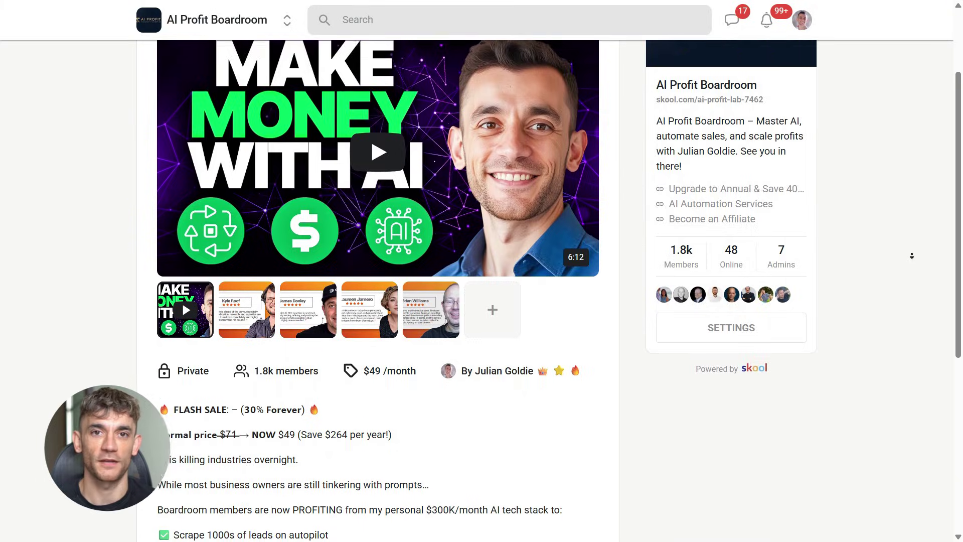
pyautogui.scroll(-4, 913, 259)
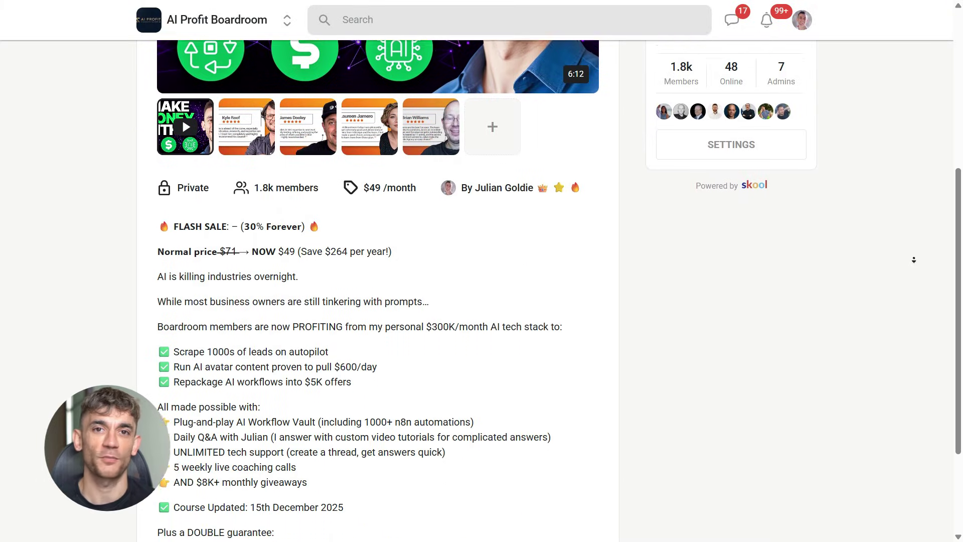
pyautogui.scroll(-1, 914, 260)
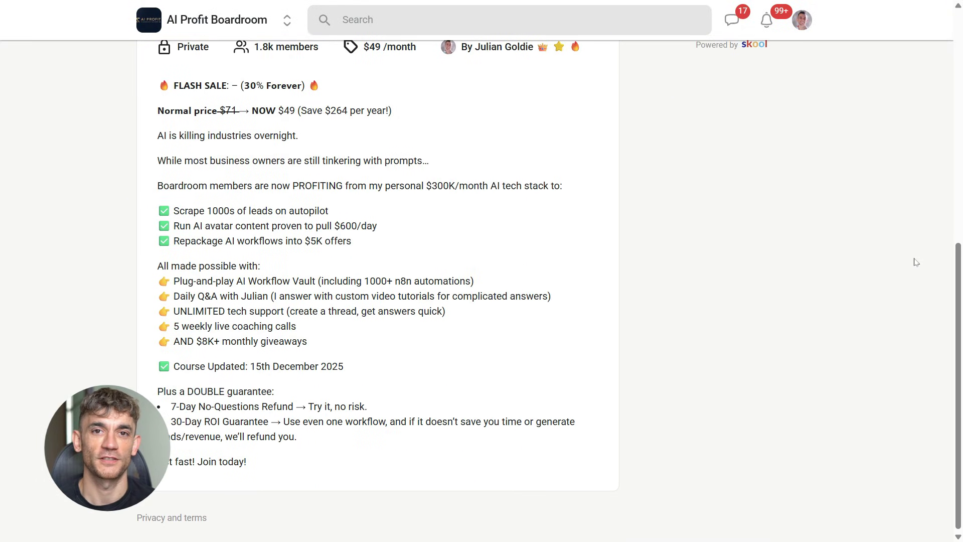
pyautogui.scroll(8, 916, 262)
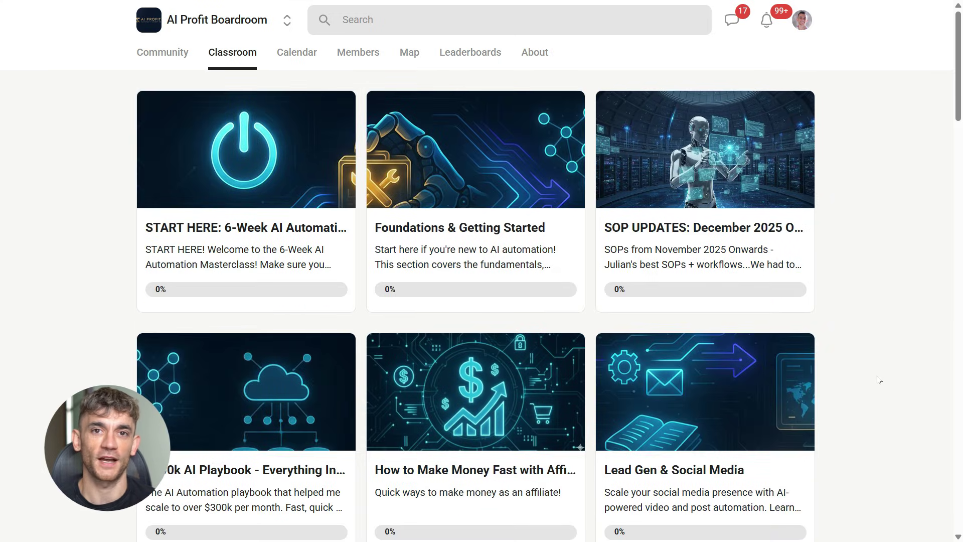
# - Scroll through the AI Profit Boardroom Classroom course grid
pyautogui.scroll(-7, 917, 322)
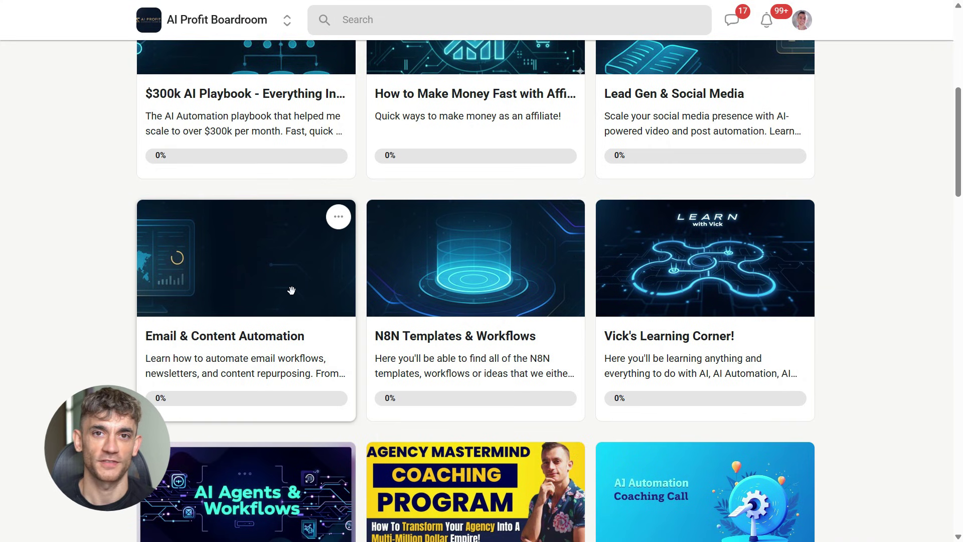
pyautogui.scroll(-5, 292, 291)
pyautogui.scroll(-4, 742, 284)
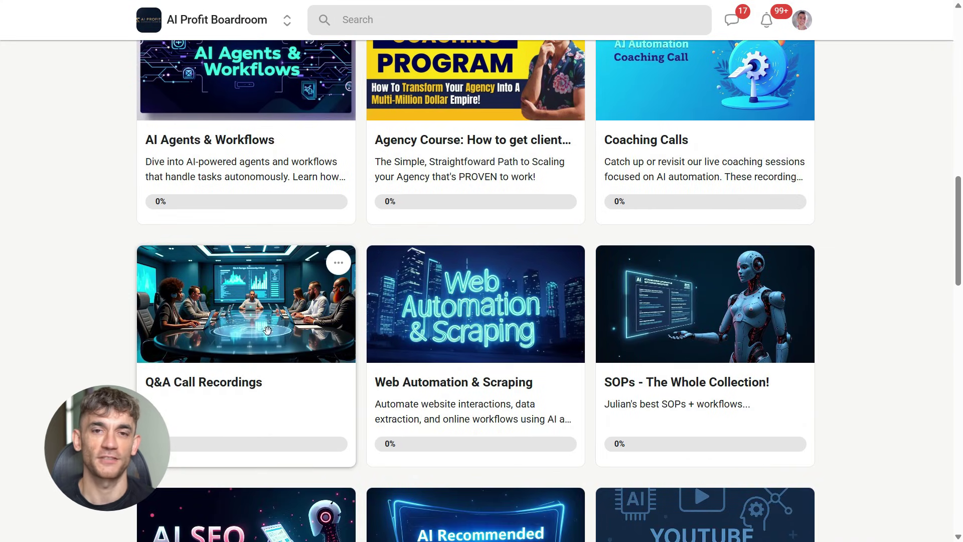
pyautogui.scroll(-3, 261, 366)
pyautogui.scroll(18, 645, 391)
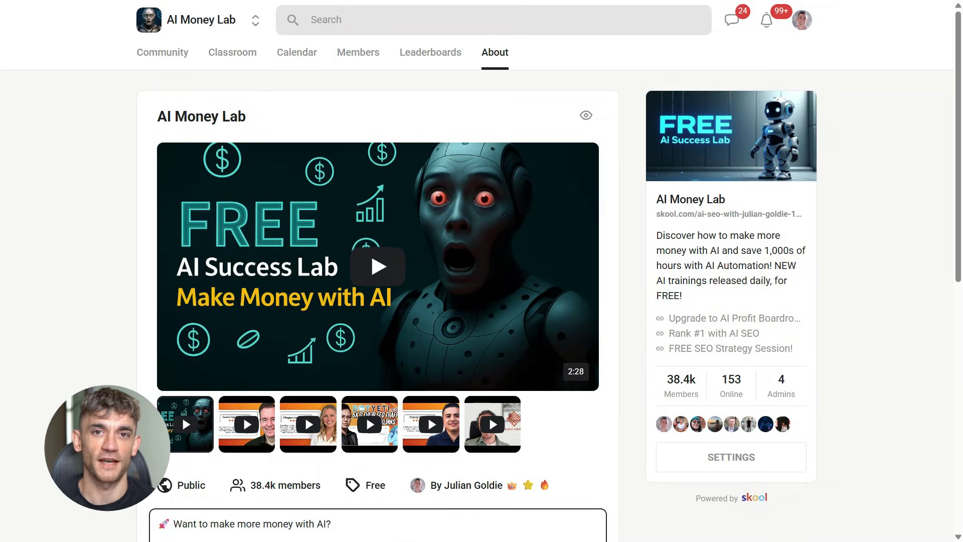
# - Play two testimonial videos on the AI Money Lab About page and scroll it
pyautogui.click(251, 432)
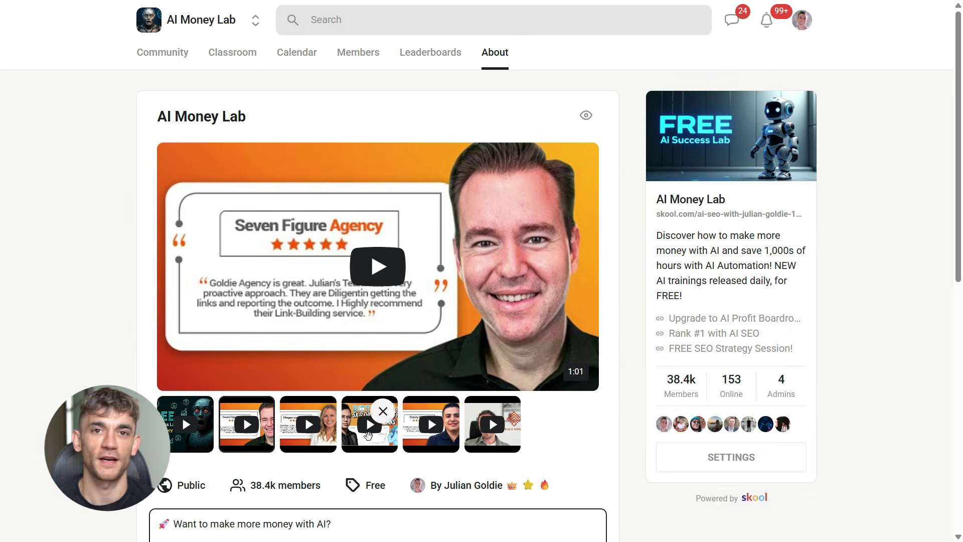
pyautogui.click(411, 437)
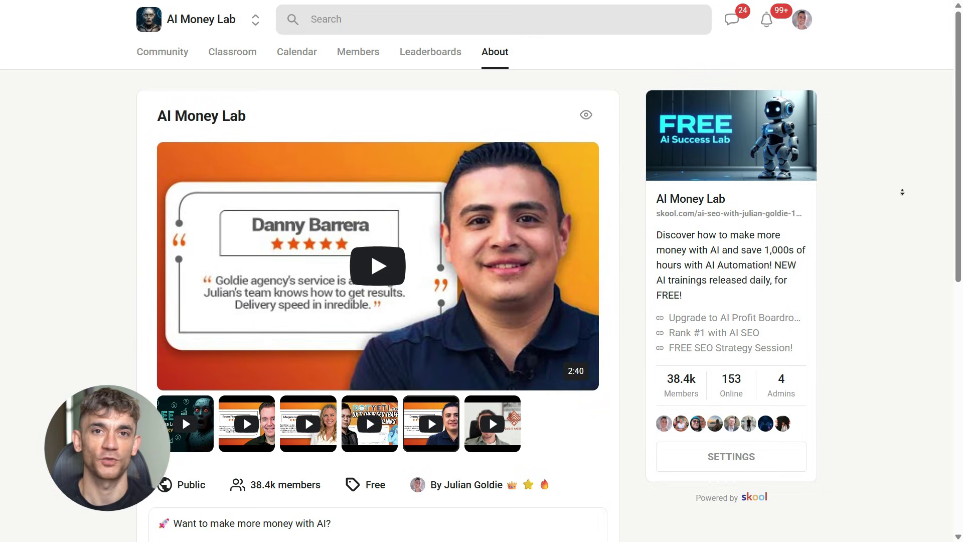
pyautogui.scroll(-6, 906, 226)
pyautogui.scroll(-3, 906, 227)
pyautogui.scroll(10, 906, 227)
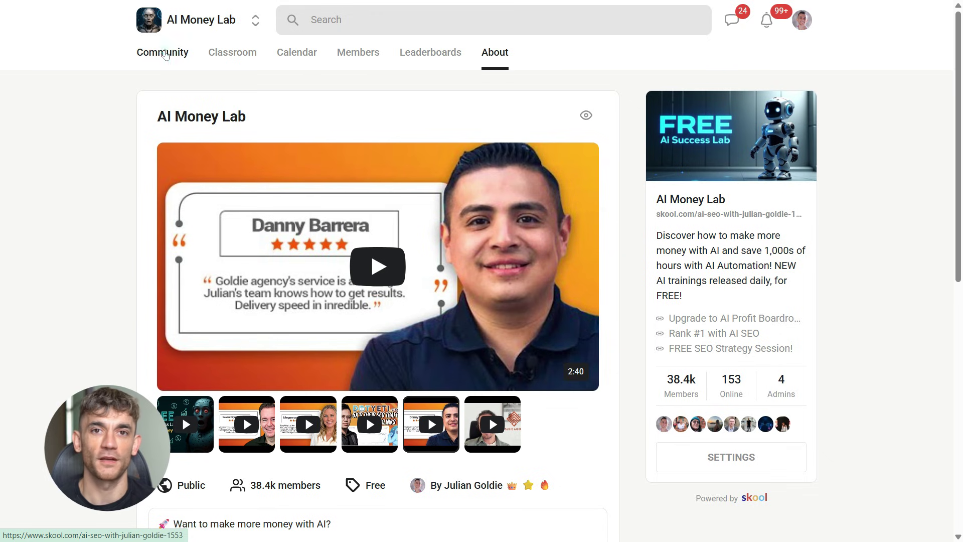
# - Browse the AI Money Lab community feed and Classroom course cards
pyautogui.click(163, 55)
pyautogui.scroll(-6, 861, 279)
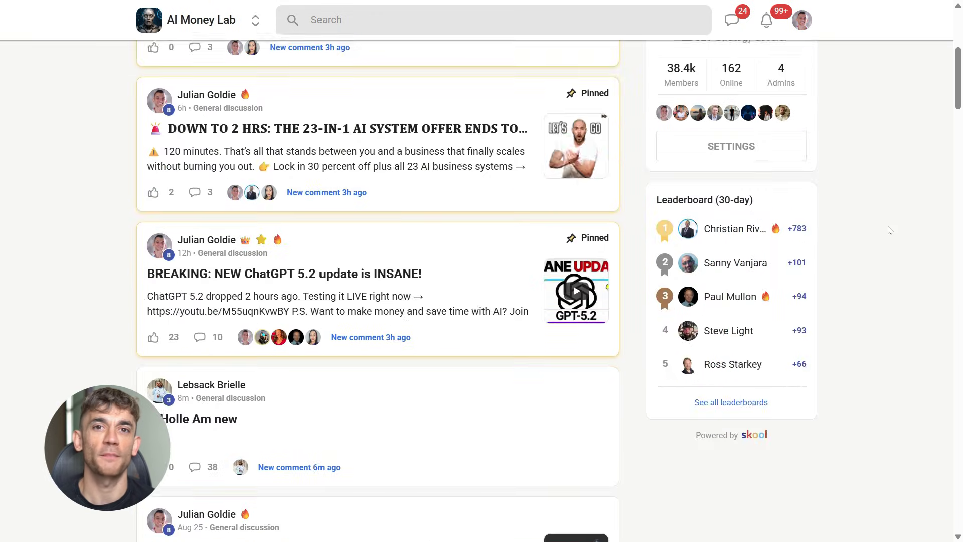
pyautogui.scroll(6, 890, 229)
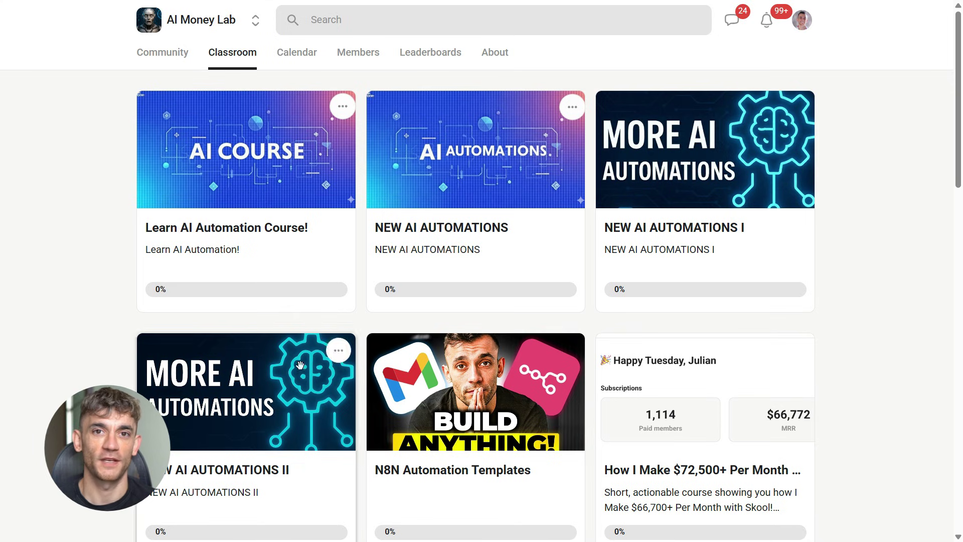
pyautogui.scroll(-6, 833, 279)
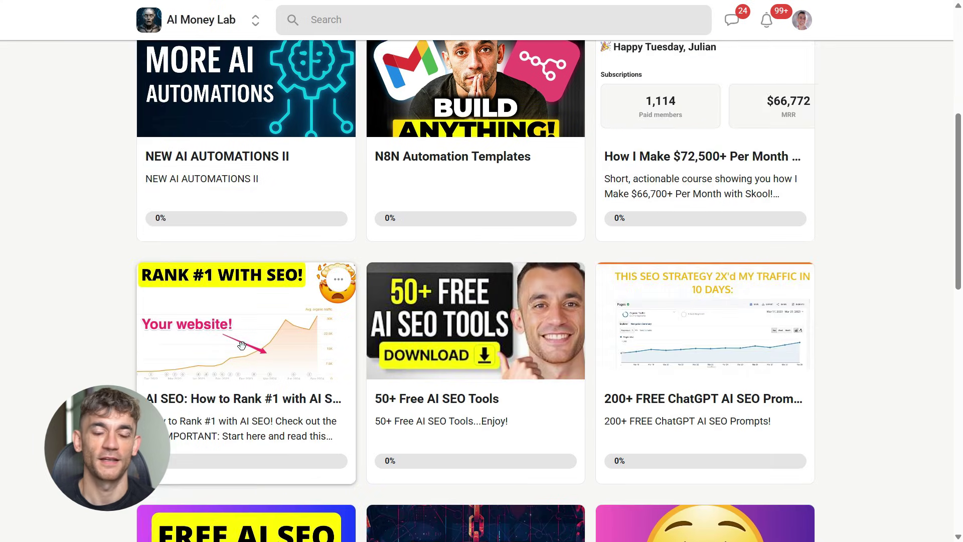
pyautogui.scroll(-8, 241, 345)
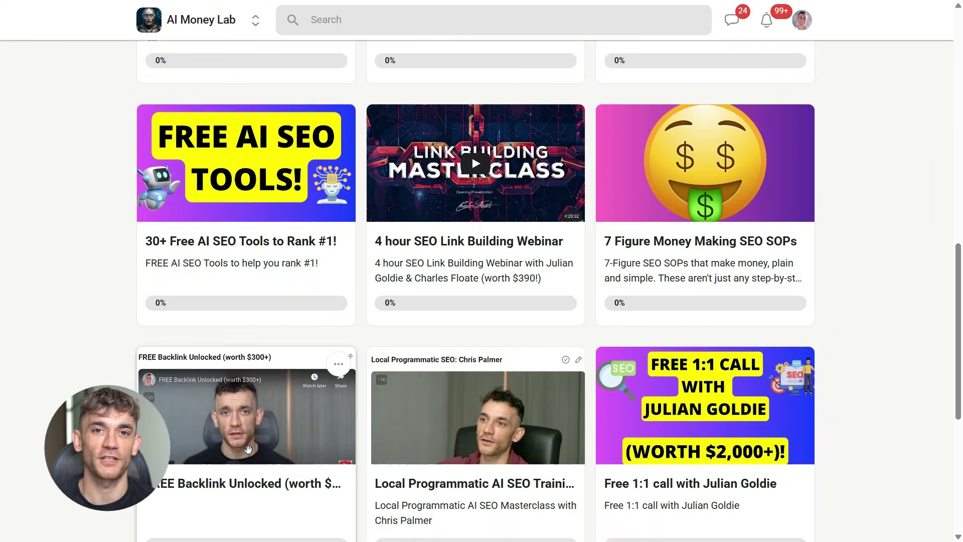